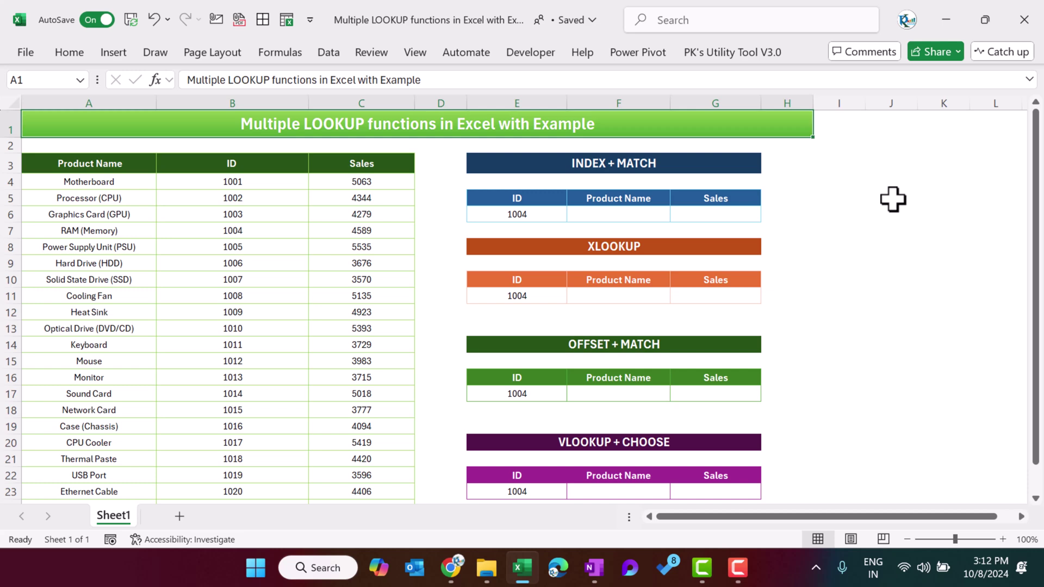
Highlight the product IDs, the INDEX + MATCH table, entered ID 1004 and result cell F6.
{"action": "left_click_drag", "start_coordinate": [253, 164], "coordinate": [255, 362]}
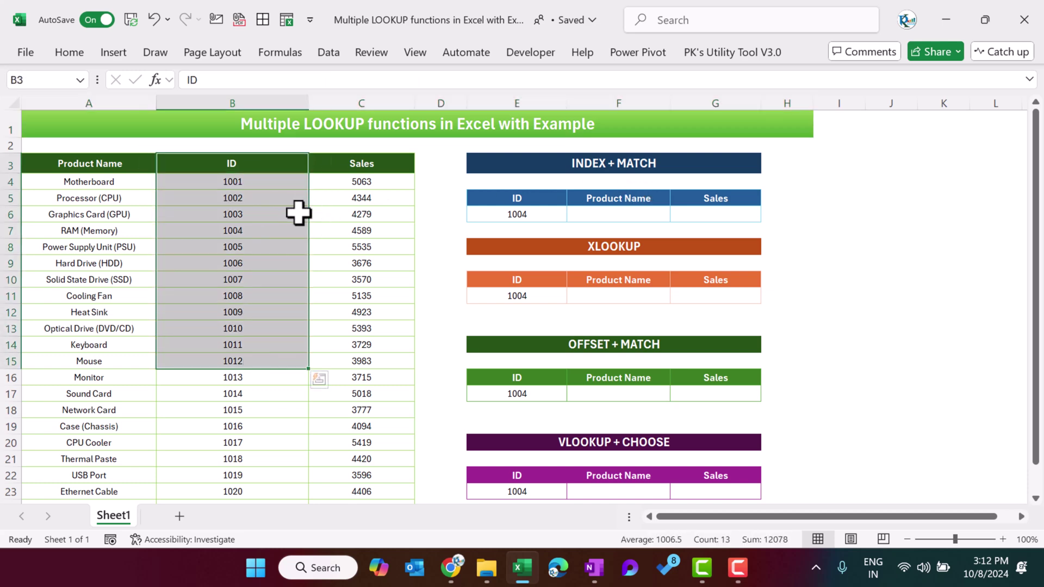
{"action": "left_click", "coordinate": [602, 168]}
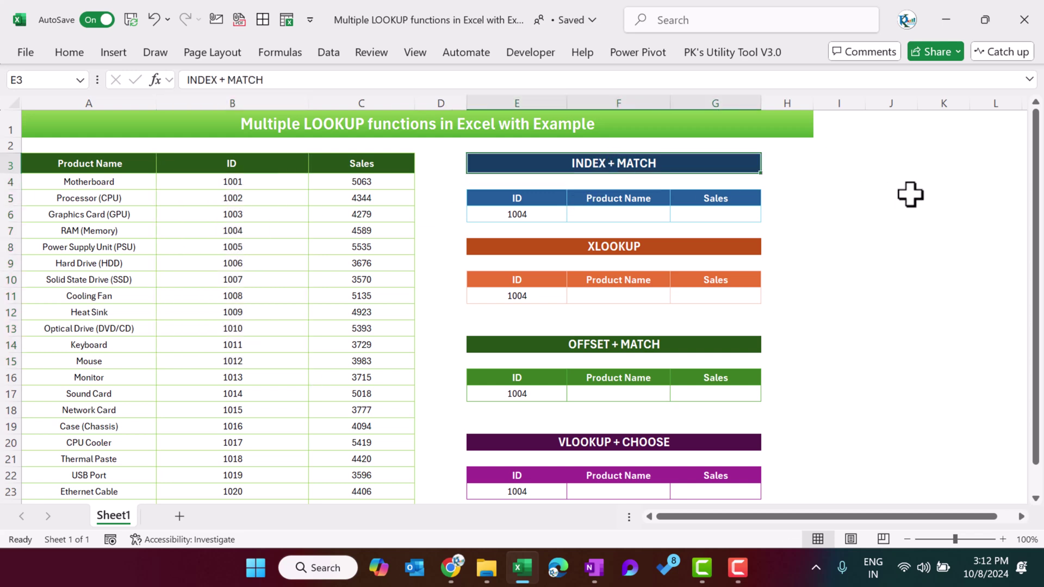
{"action": "left_click_drag", "start_coordinate": [515, 200], "coordinate": [518, 215]}
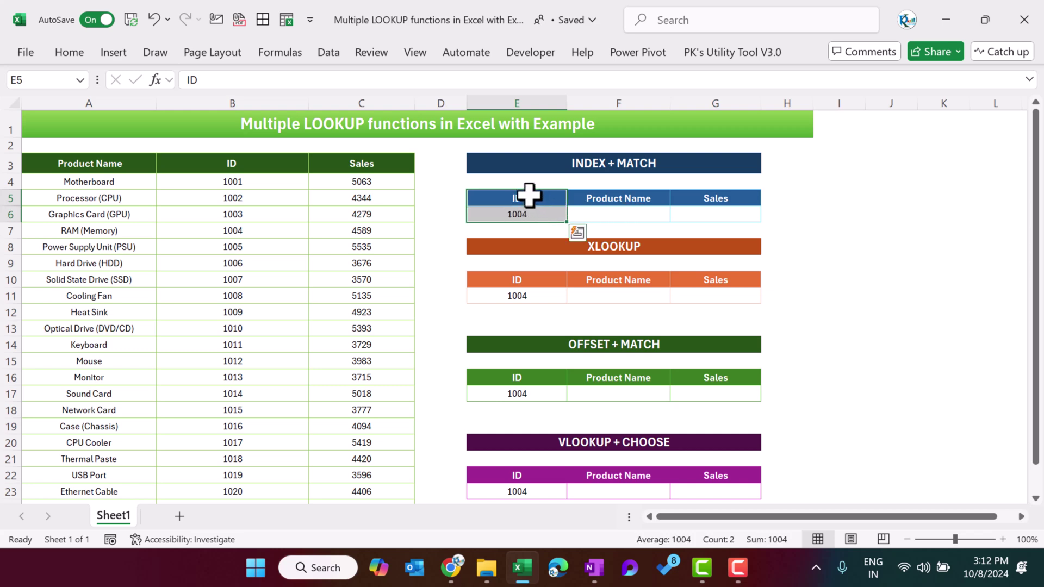
{"action": "left_click_drag", "start_coordinate": [627, 203], "coordinate": [632, 211]}
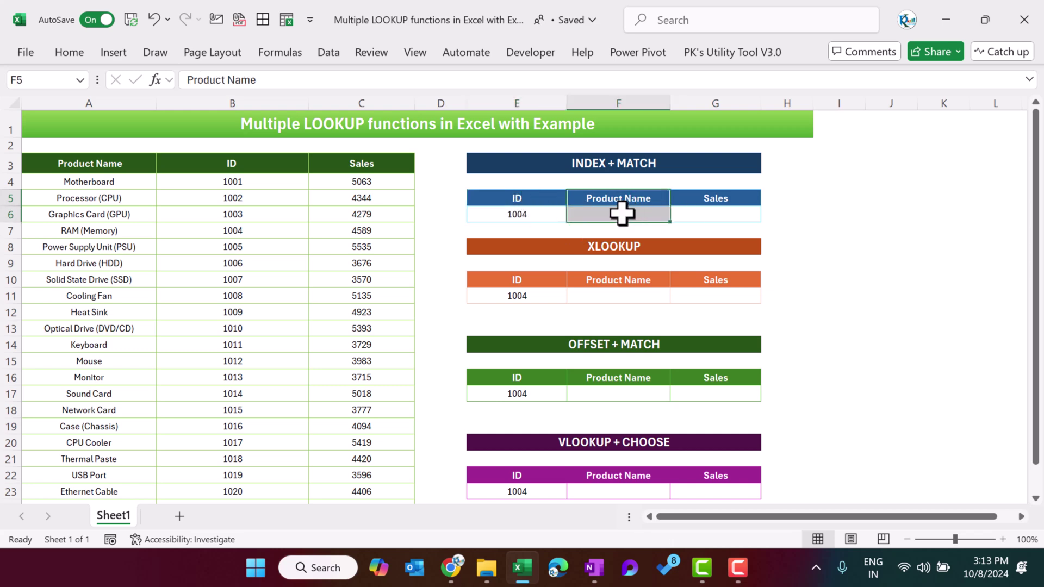
{"action": "left_click", "coordinate": [614, 214]}
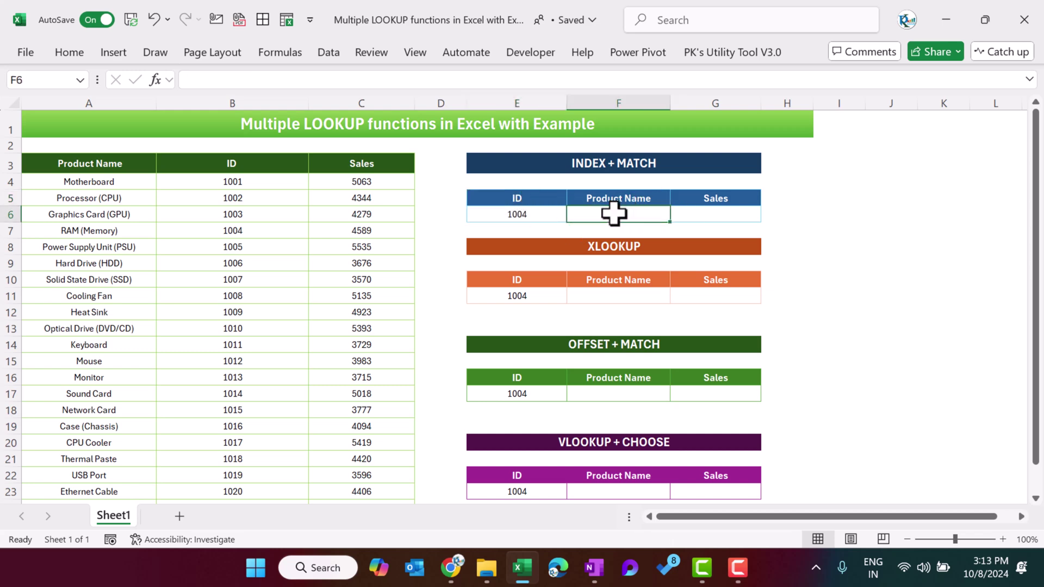
{"action": "left_click", "coordinate": [542, 199]}
{"action": "left_click_drag", "start_coordinate": [252, 165], "coordinate": [240, 411]}
{"action": "left_click", "coordinate": [262, 211]}
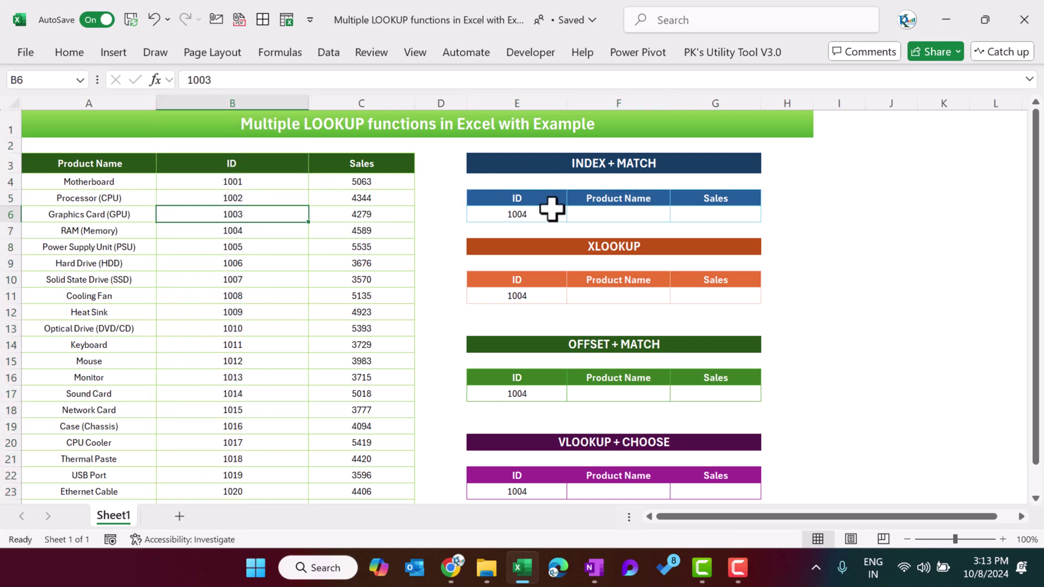
{"action": "left_click", "coordinate": [624, 218]}
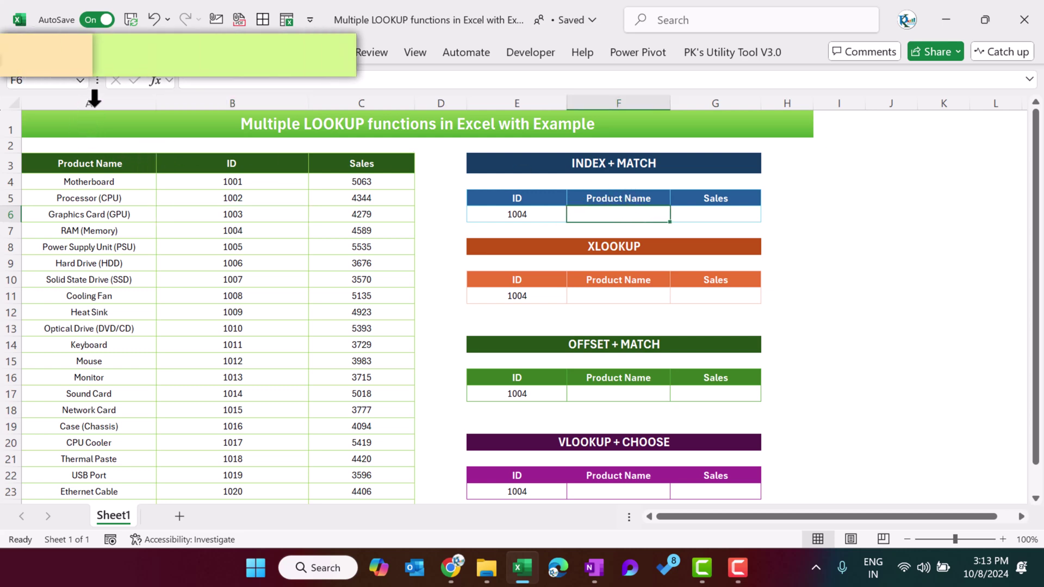
{"action": "left_click", "coordinate": [93, 102]}
{"action": "left_click", "coordinate": [105, 167]}
{"action": "left_click", "coordinate": [274, 178]}
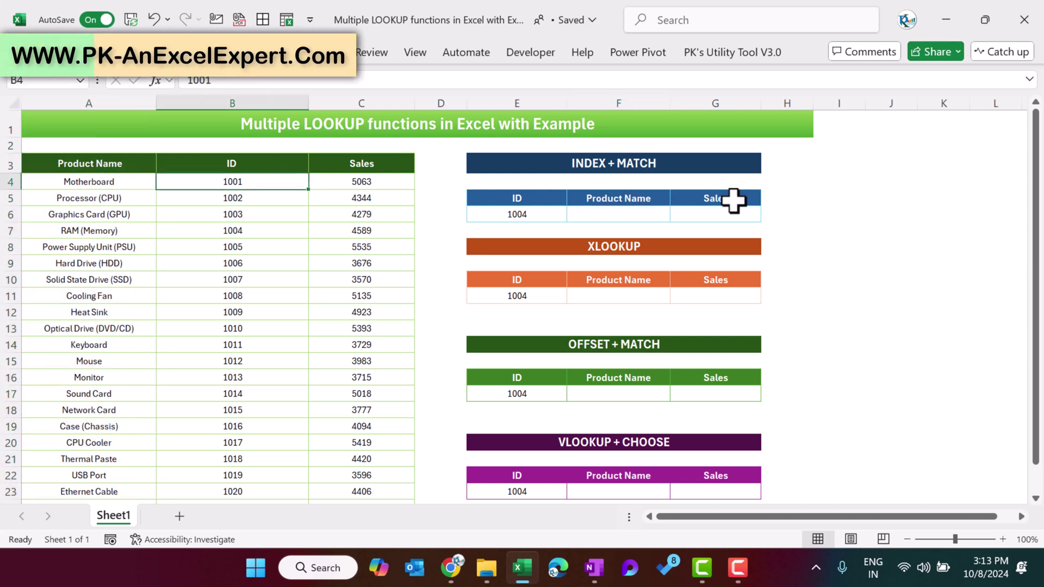
{"action": "left_click", "coordinate": [653, 217]}
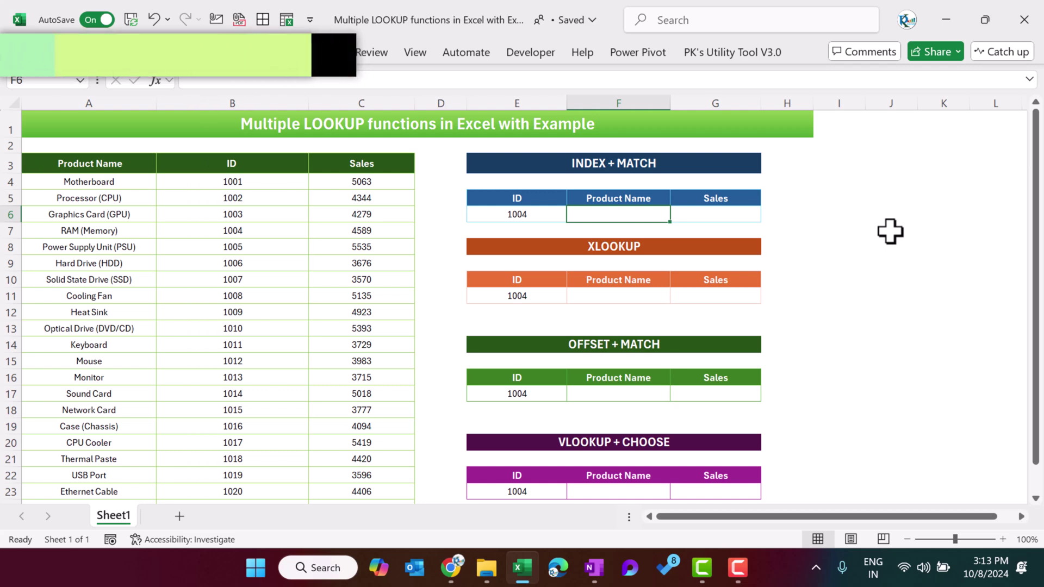
Enter =INDEX(A:A,5) in F6 so it returns Processor (CPU).
{"action": "type", "text": "=in"}
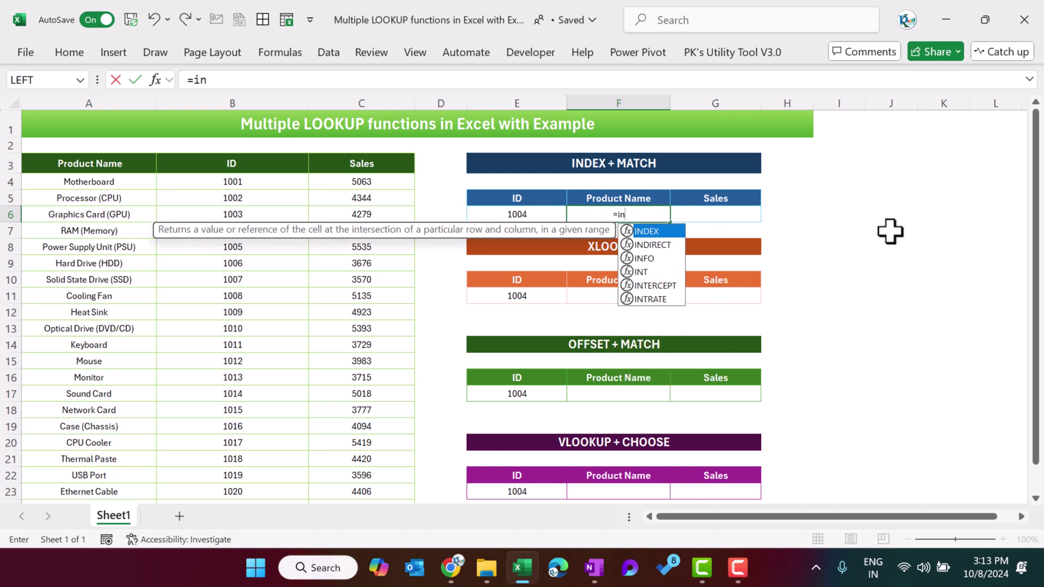
{"action": "key", "text": "Tab"}
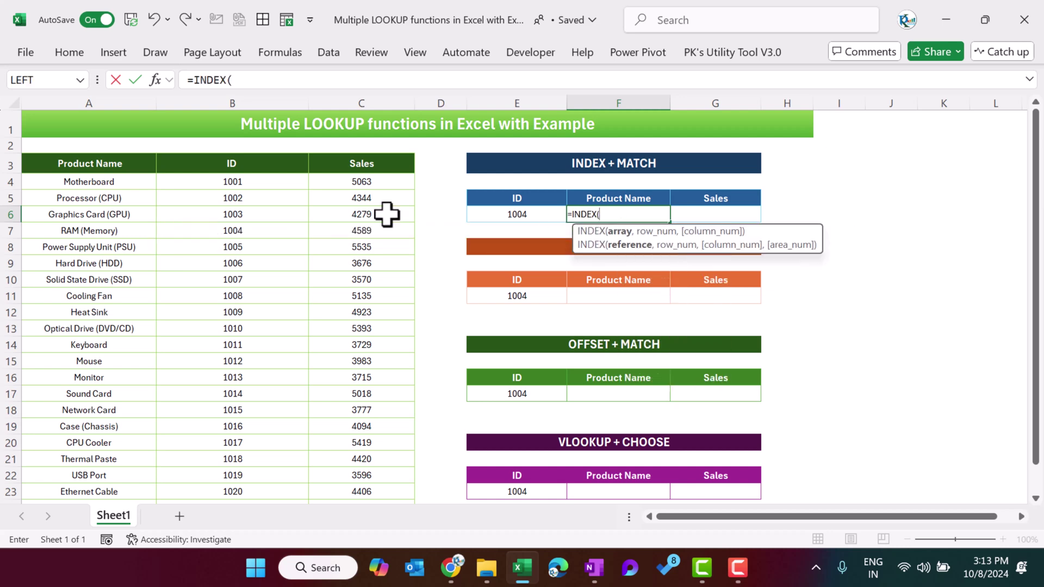
{"action": "left_click", "coordinate": [106, 96]}
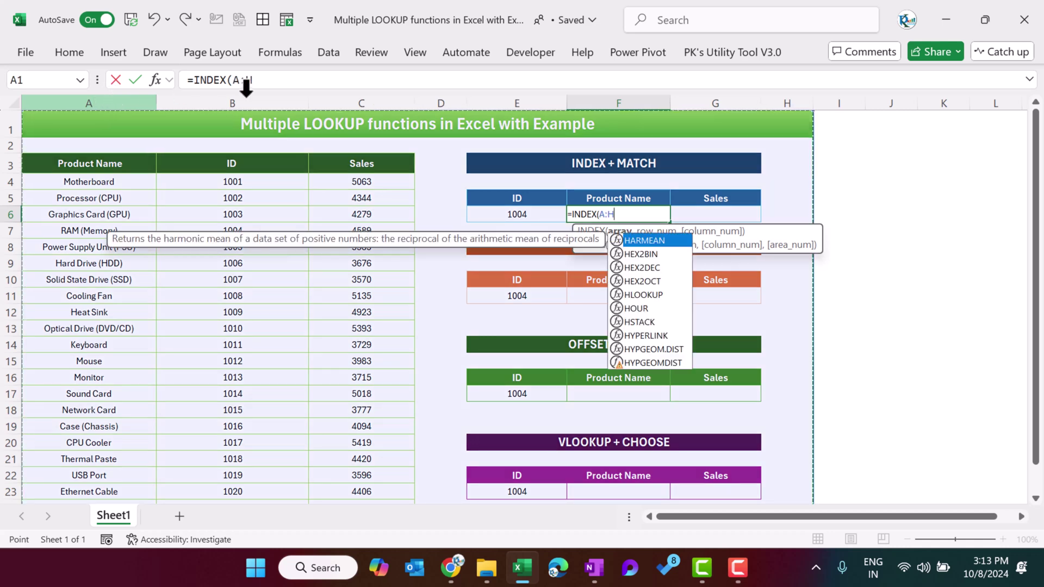
{"action": "left_click", "coordinate": [263, 80]}
{"action": "key", "text": "BackSpace"}
{"action": "type", "text": "A"}
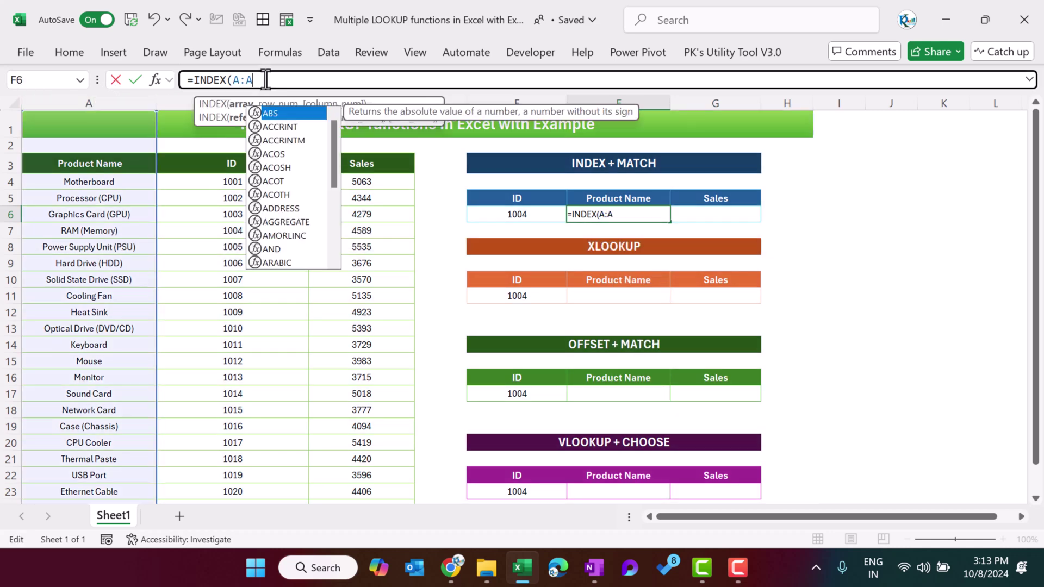
{"action": "type", "text": ","}
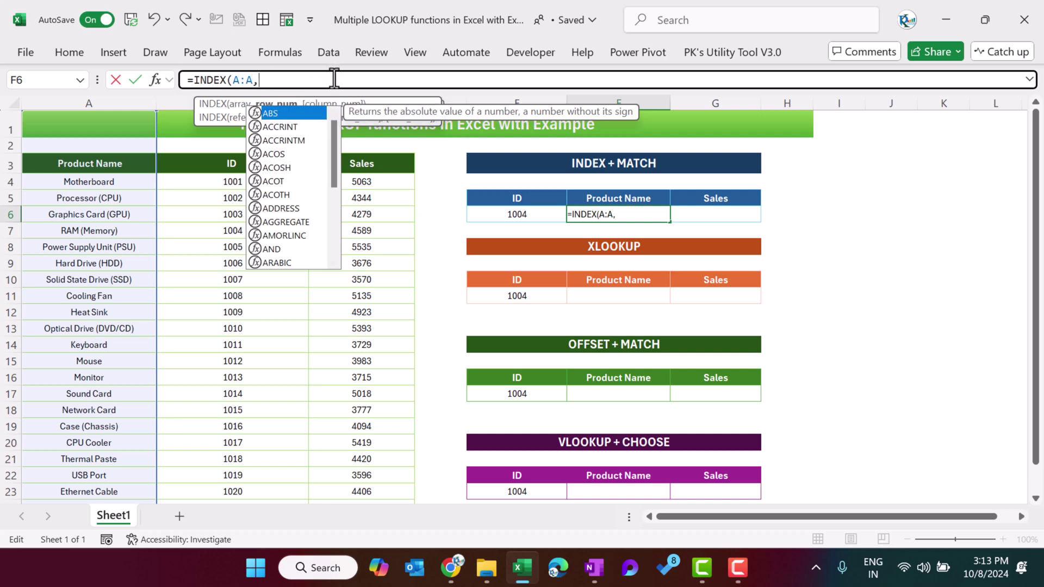
{"action": "type", "text": "5"}
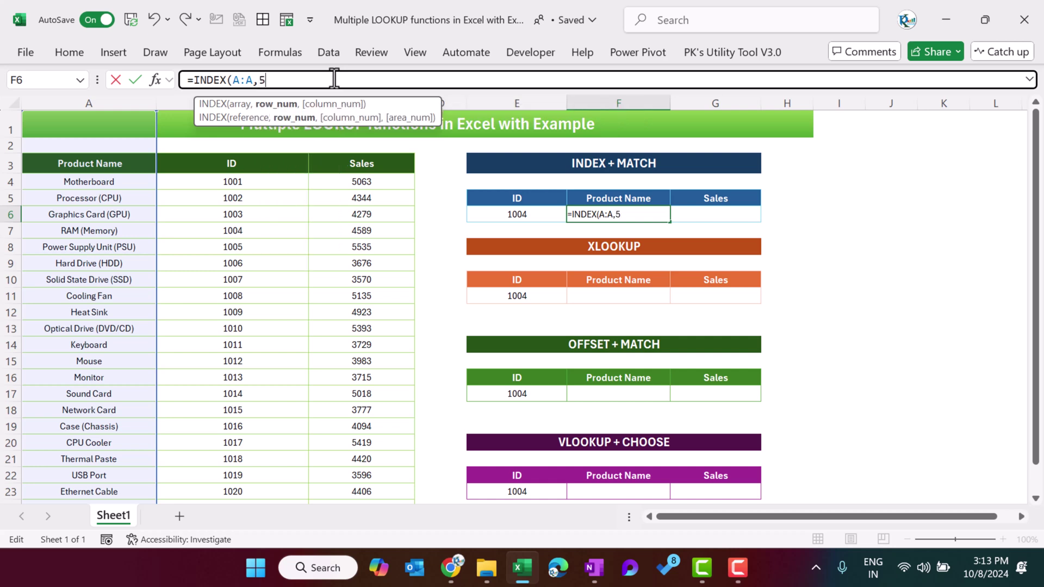
{"action": "key", "text": "Return"}
{"action": "key", "text": "Up"}
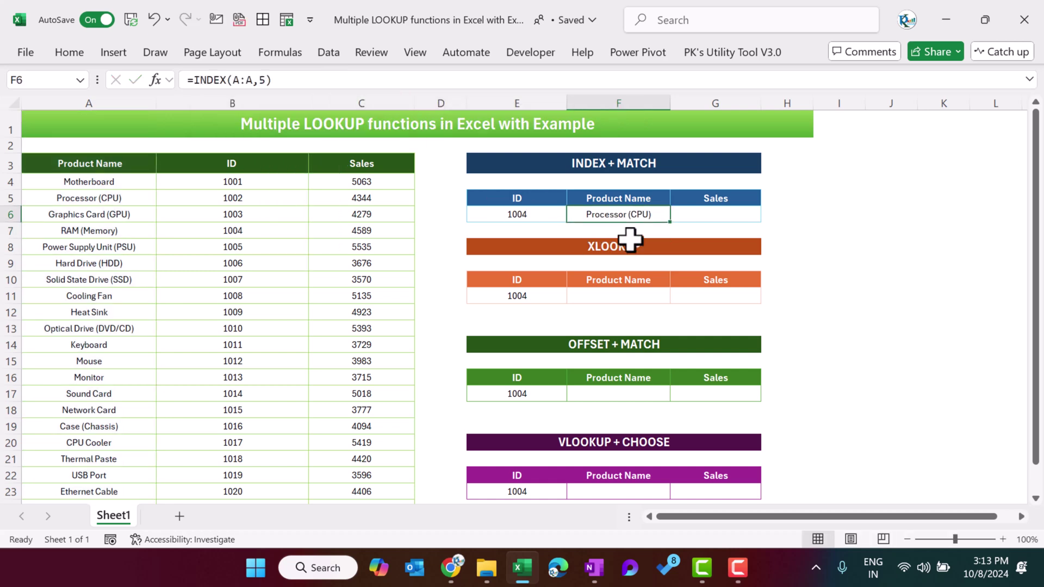
{"action": "left_click", "coordinate": [55, 196]}
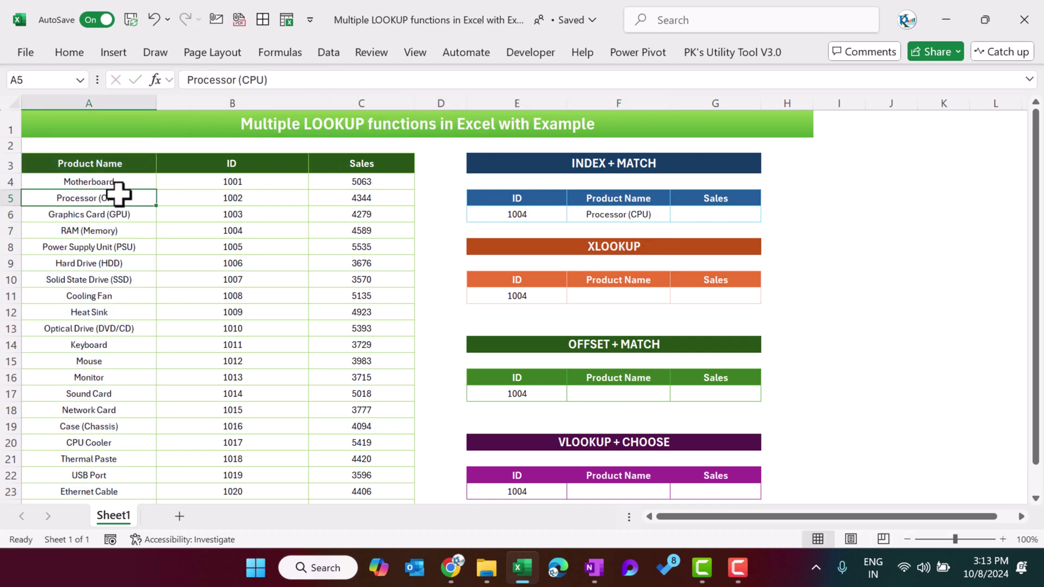
{"action": "left_click", "coordinate": [657, 216]}
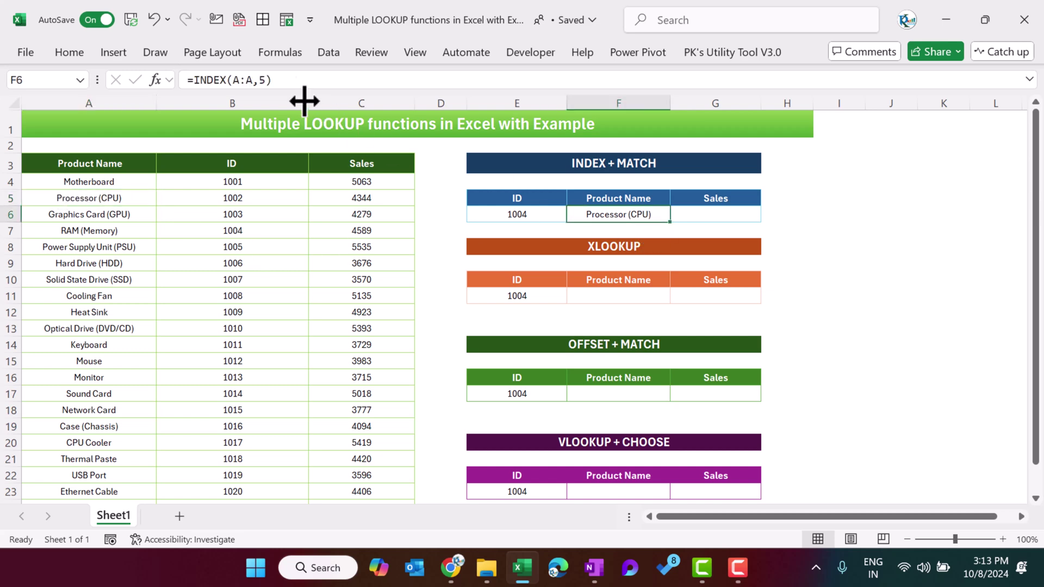
Replace the fixed row 5 in F6 with MATCH(E6,B:B,0), returning RAM (Memory) for ID 1004.
{"action": "left_click", "coordinate": [265, 80]}
{"action": "type", "text": "mat"}
{"action": "key", "text": "Tab"}
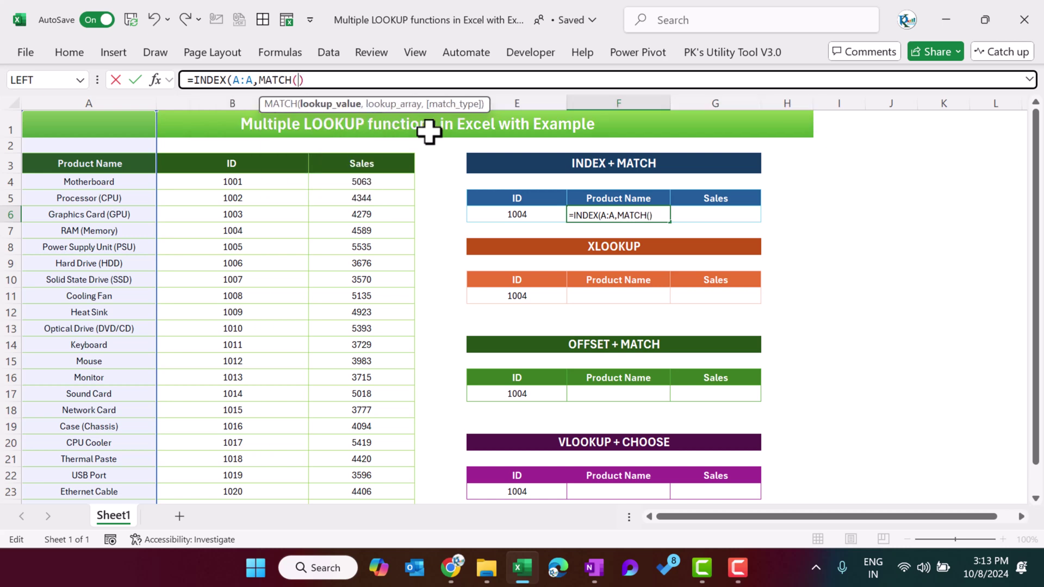
{"action": "left_click", "coordinate": [529, 214]}
{"action": "type", "text": ",M"}
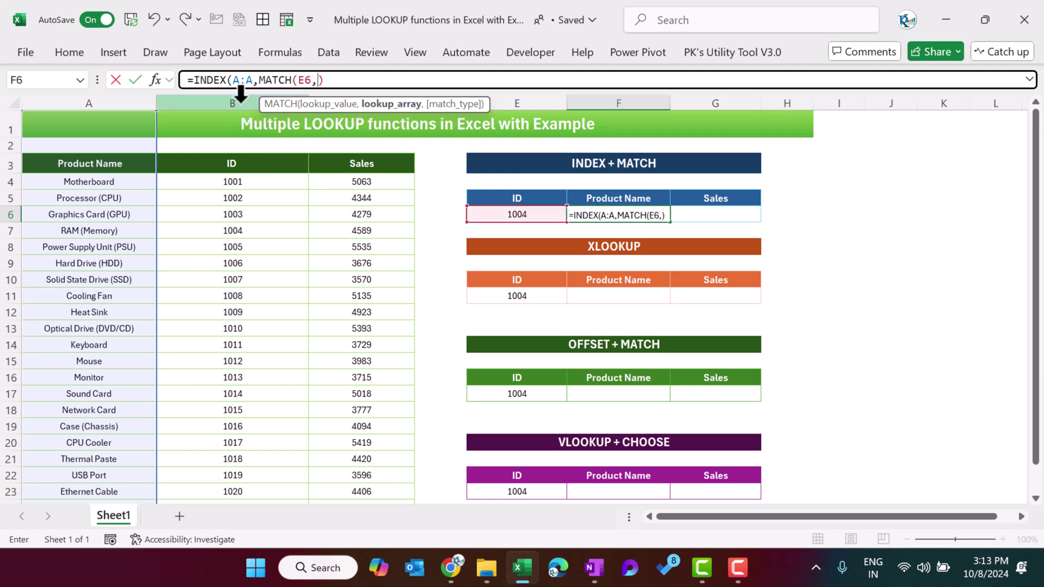
{"action": "type", "text": "ATCH(E6,"}
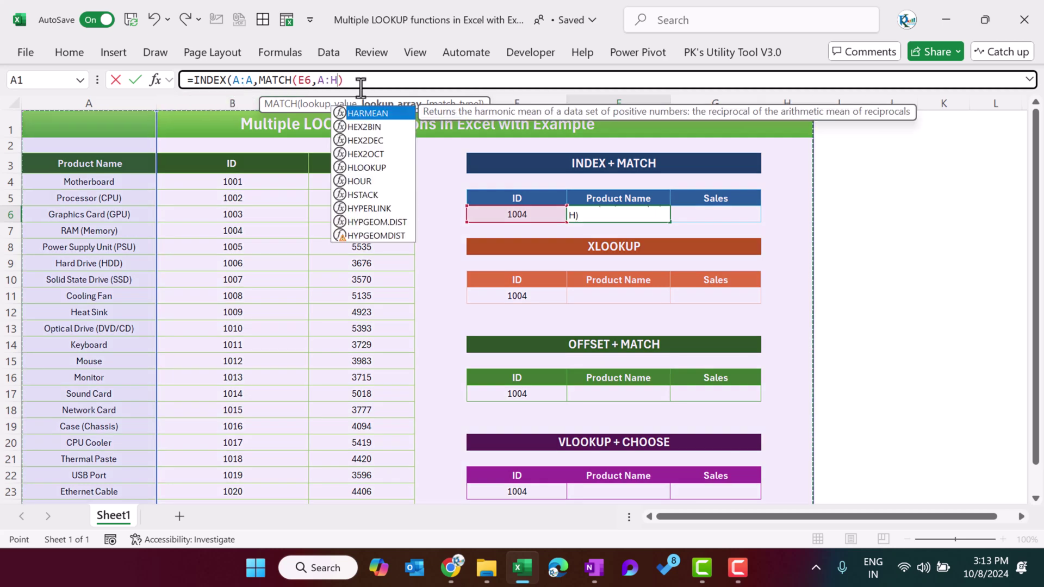
{"action": "type", "text": "B:B"}
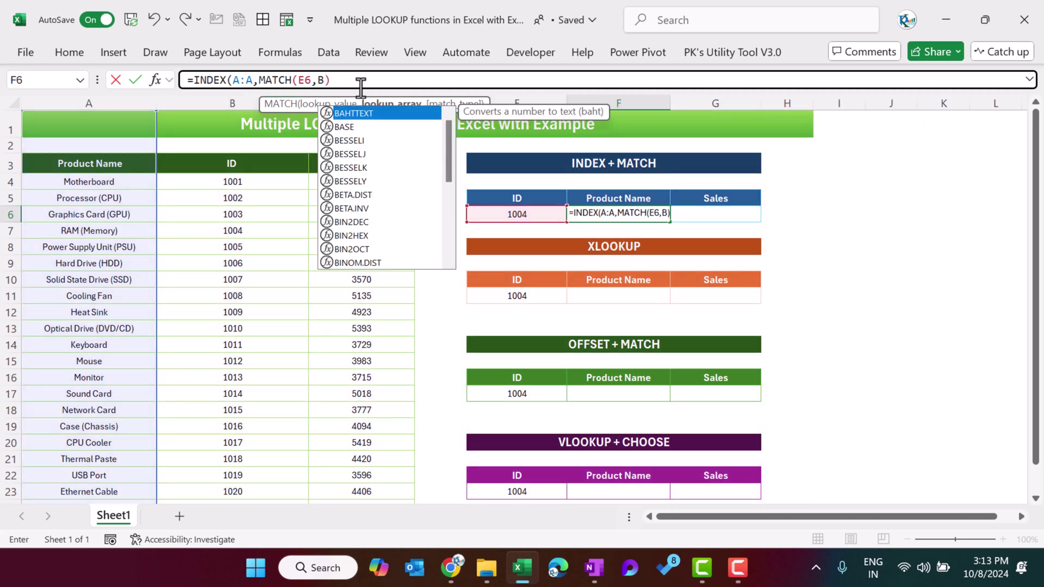
{"action": "type", "text": ",0"}
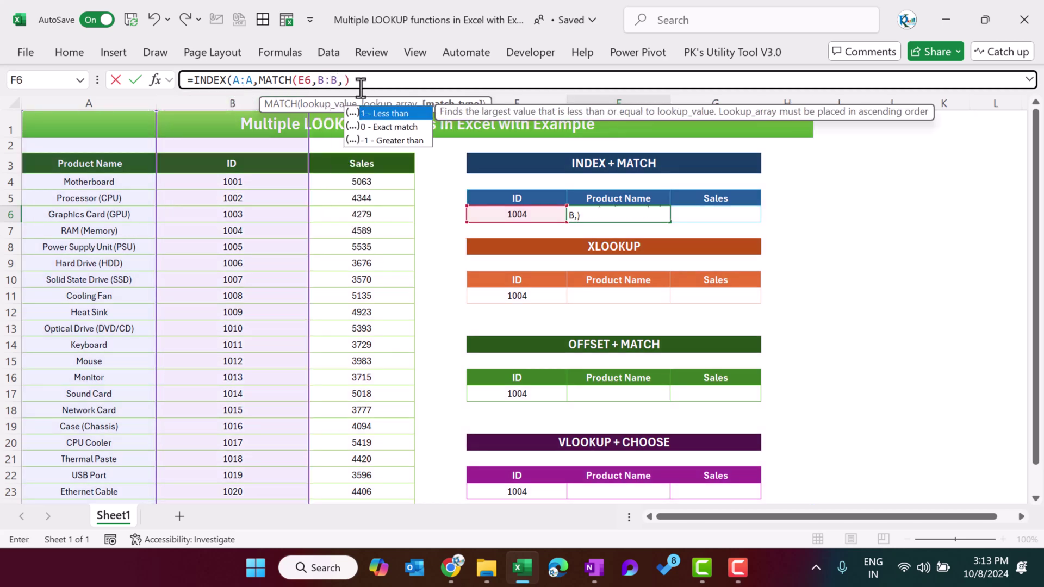
{"action": "type", "text": ")"}
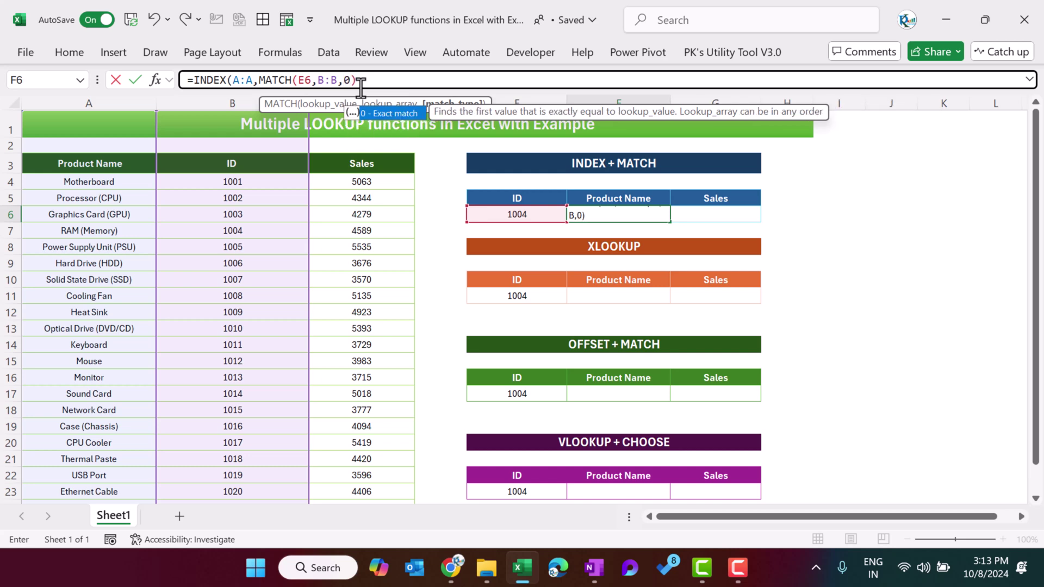
{"action": "type", "text": ")"}
{"action": "key", "text": "Return"}
{"action": "key", "text": "Up"}
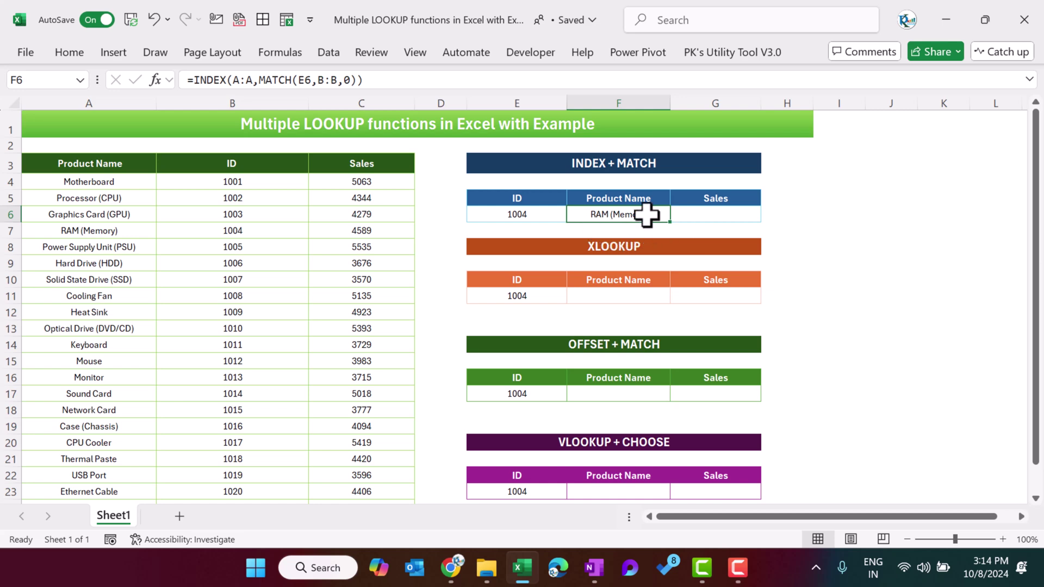
{"action": "left_click", "coordinate": [535, 218]}
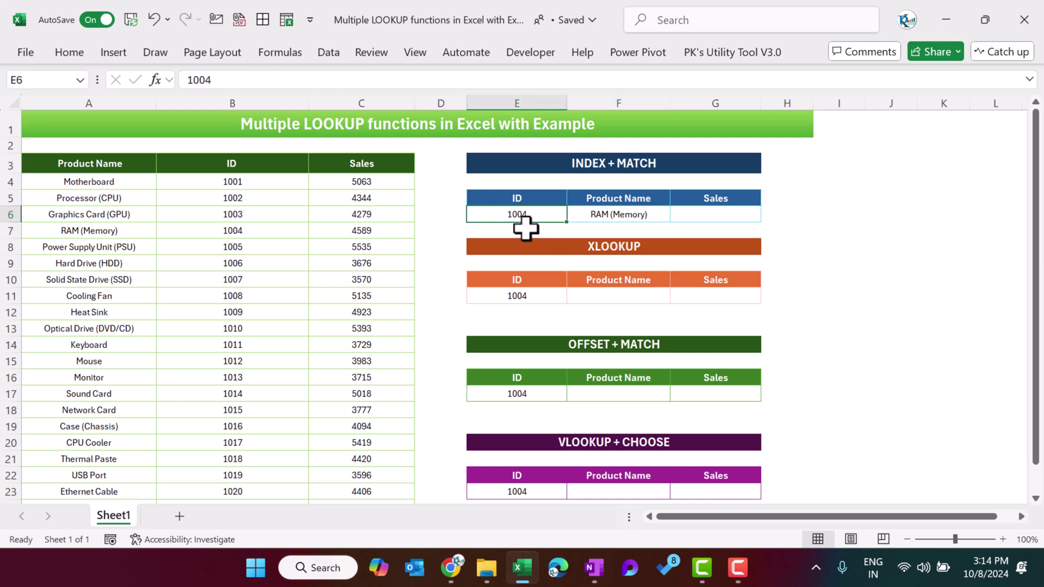
Change the ID in E6 to 1005 and verify Power Supply Unit (PSU) against row 8.
{"action": "left_click_drag", "start_coordinate": [252, 230], "coordinate": [77, 232]}
{"action": "left_click", "coordinate": [551, 217]}
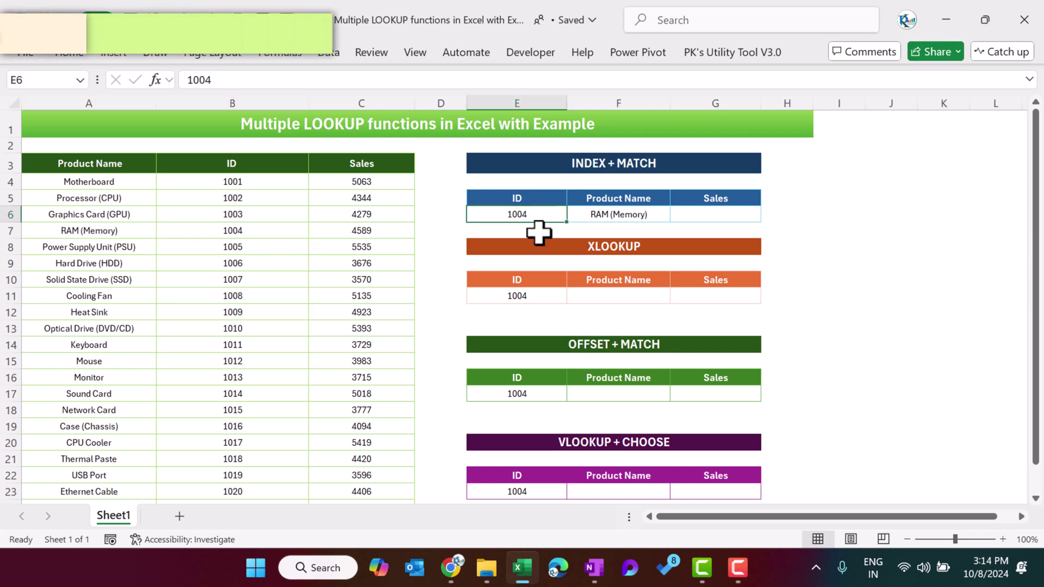
{"action": "left_click", "coordinate": [251, 77]}
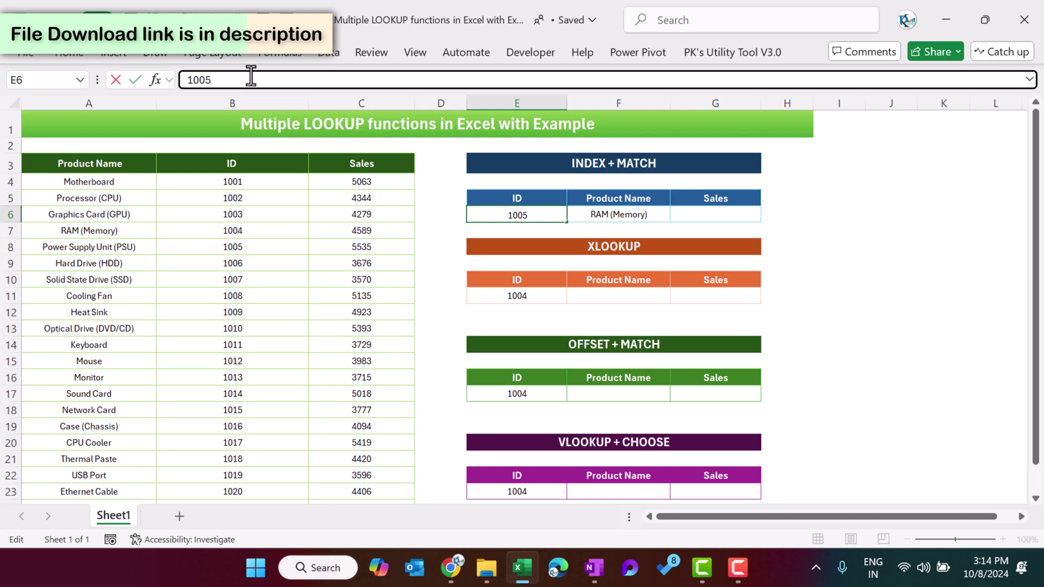
{"action": "key", "text": "Return"}
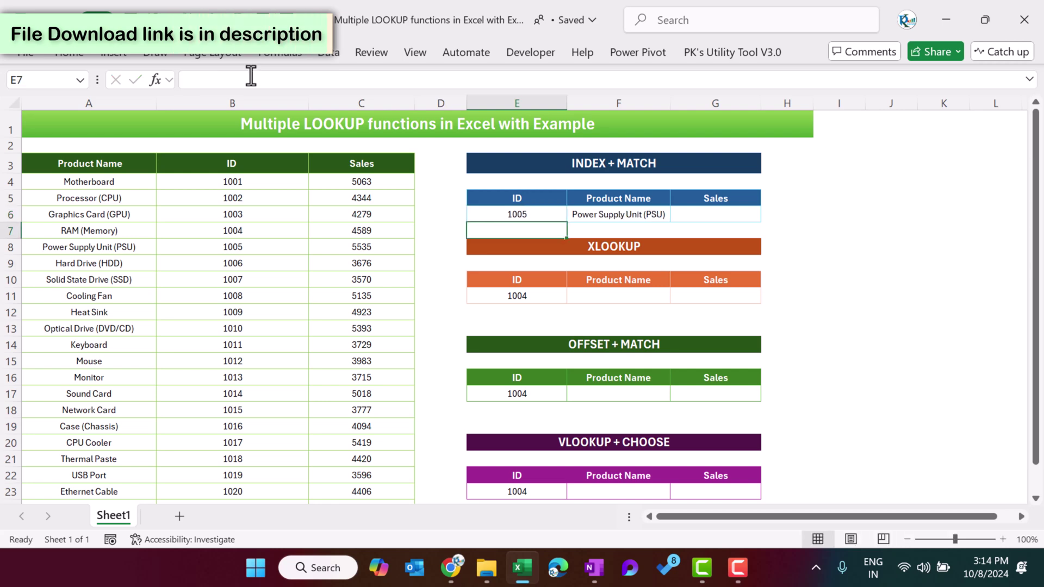
{"action": "left_click", "coordinate": [609, 217]}
{"action": "left_click_drag", "start_coordinate": [103, 246], "coordinate": [273, 247]}
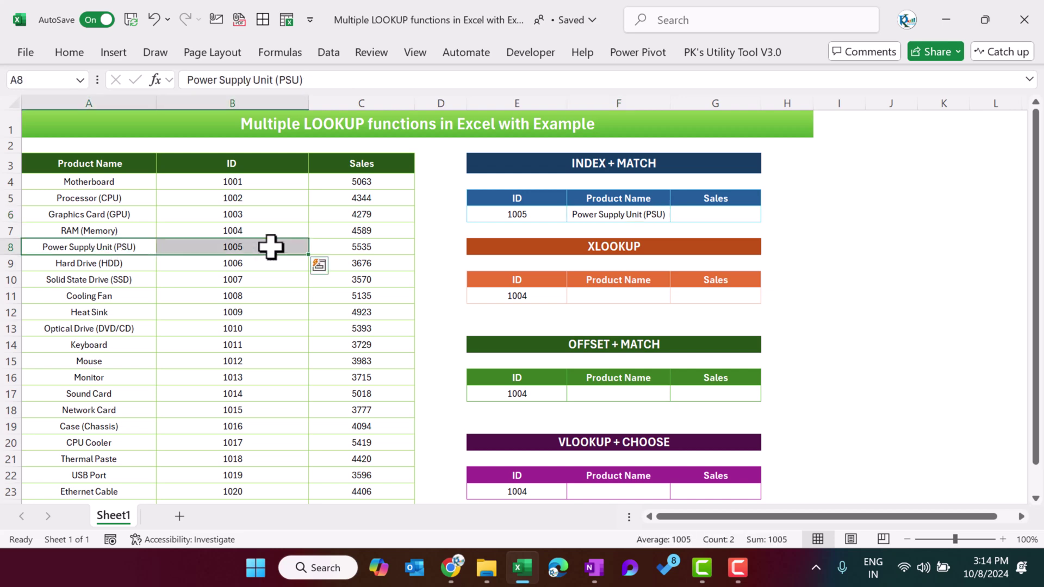
{"action": "left_click", "coordinate": [696, 217]}
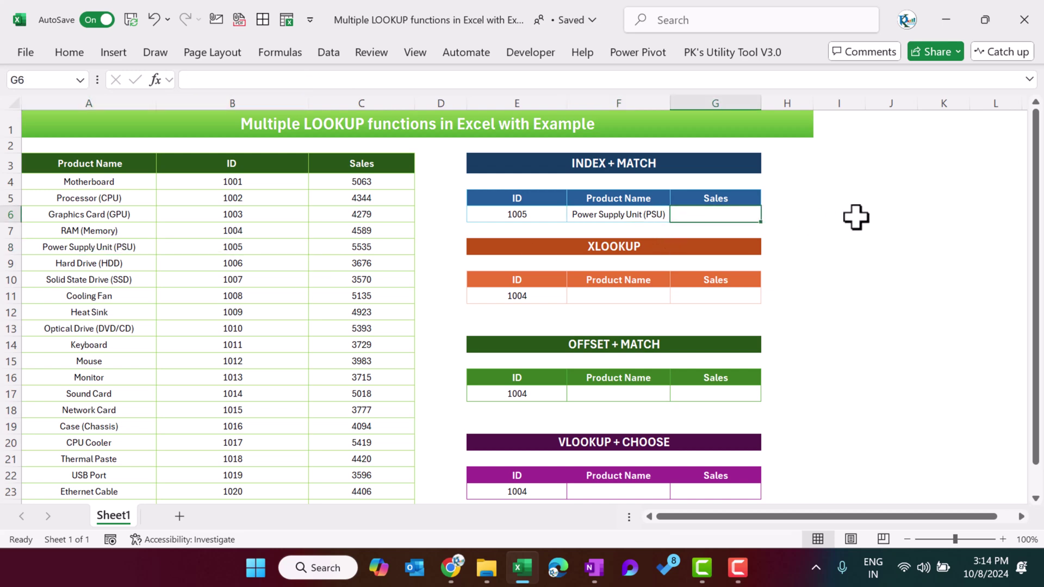
{"action": "left_click", "coordinate": [530, 214]}
{"action": "left_click", "coordinate": [604, 208]}
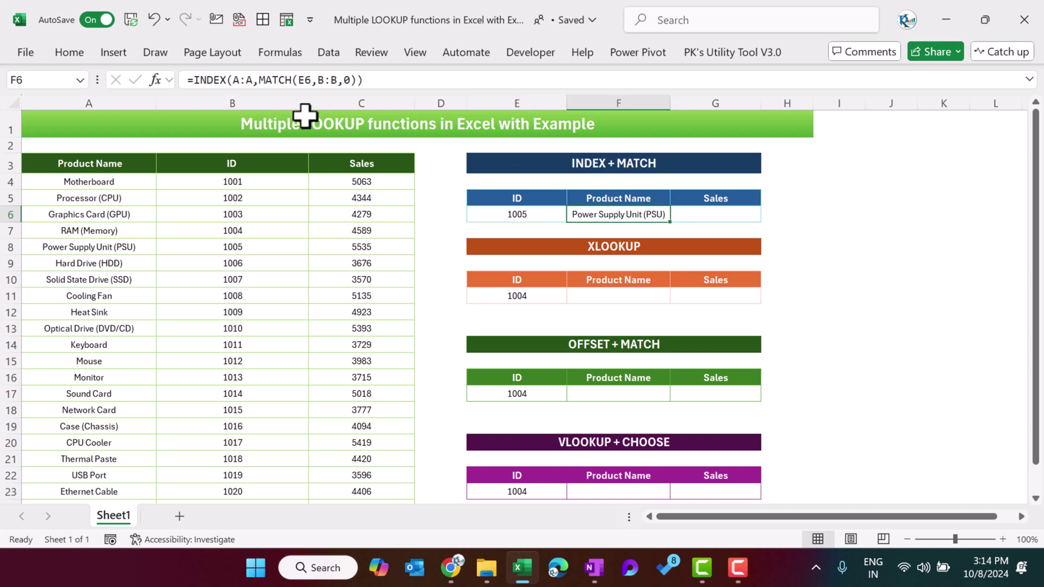
Lock F6's references so it reads =INDEX($A:$A,MATCH($E6,$B:$B,0)).
{"action": "double_click", "coordinate": [250, 80]}
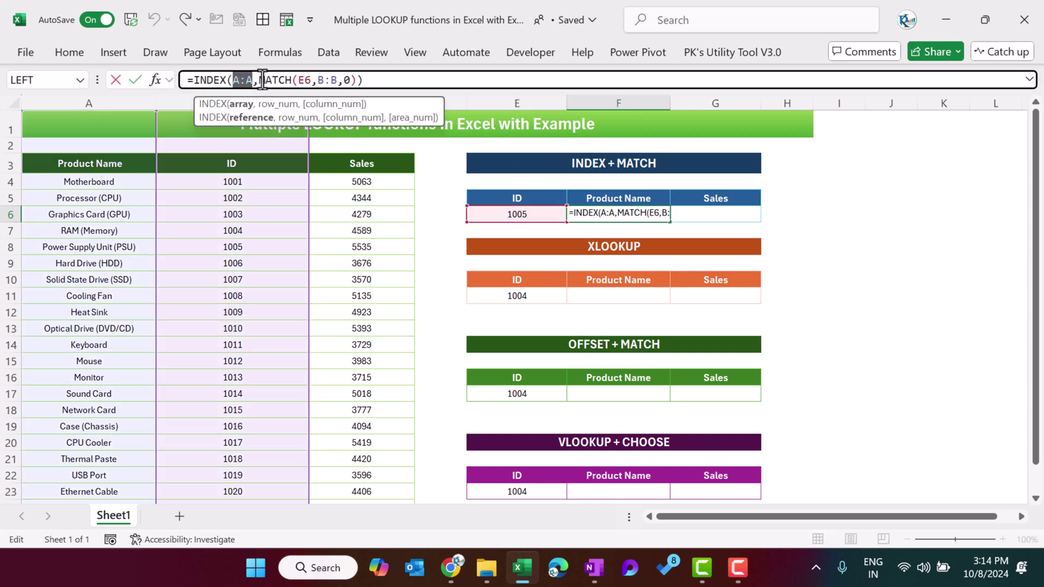
{"action": "key", "text": "F4"}
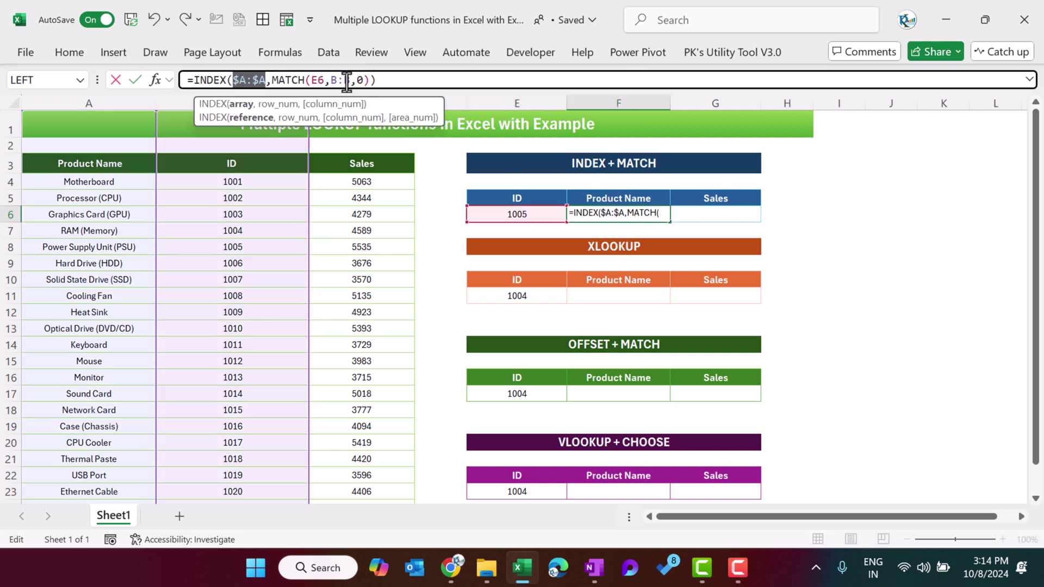
{"action": "left_click", "coordinate": [346, 80]}
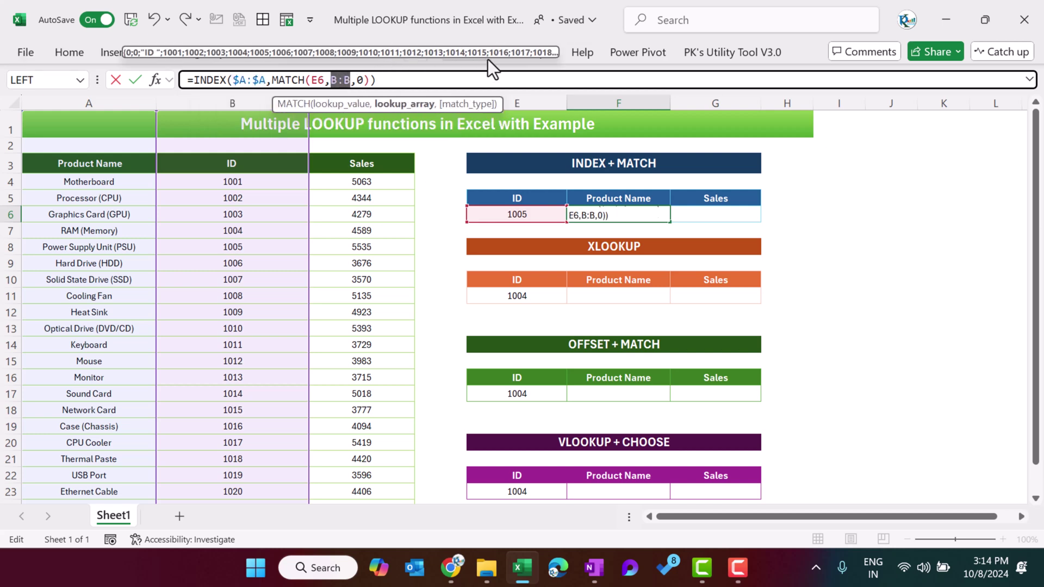
{"action": "key", "text": "F4"}
{"action": "left_click", "coordinate": [312, 80]}
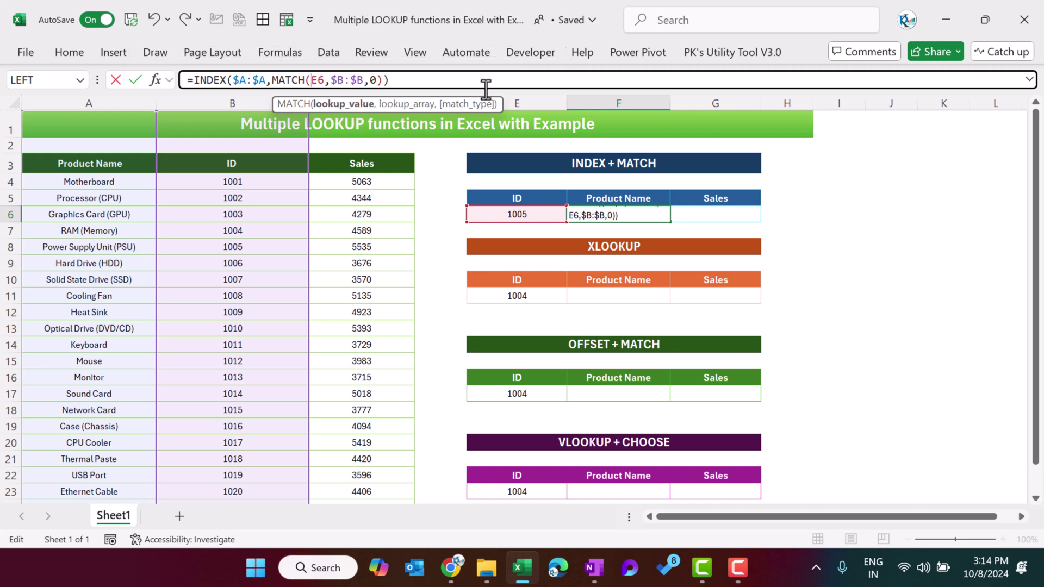
{"action": "key", "text": "Return"}
{"action": "key", "text": "Up"}
Copy F6's formula into the Sales cell G6.
{"action": "key", "text": "ctrl+c"}
{"action": "key", "text": "Right"}
{"action": "key", "text": "ctrl+v"}
{"action": "key", "text": "Escape"}
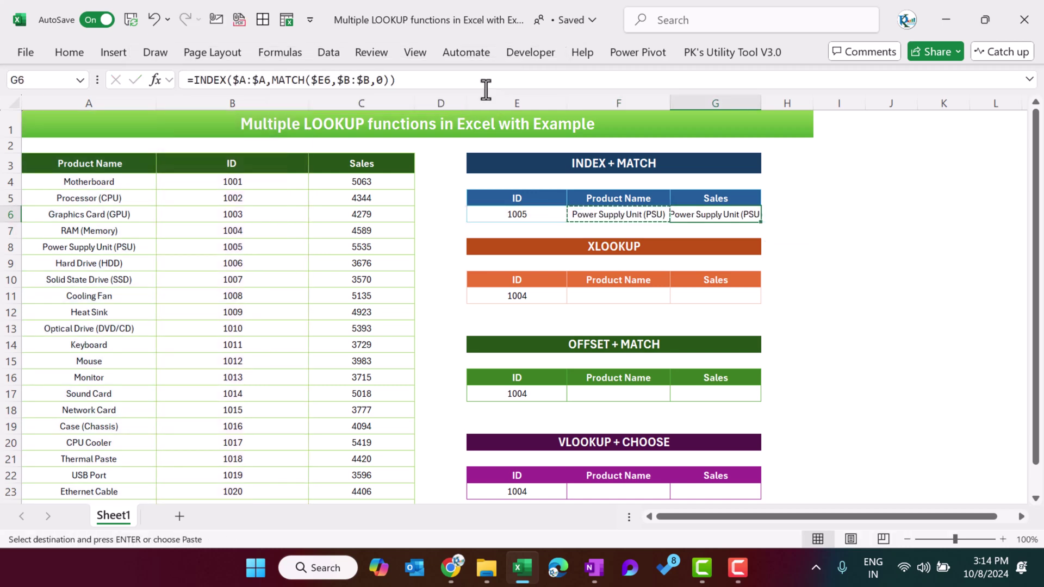
{"action": "left_click", "coordinate": [245, 80]}
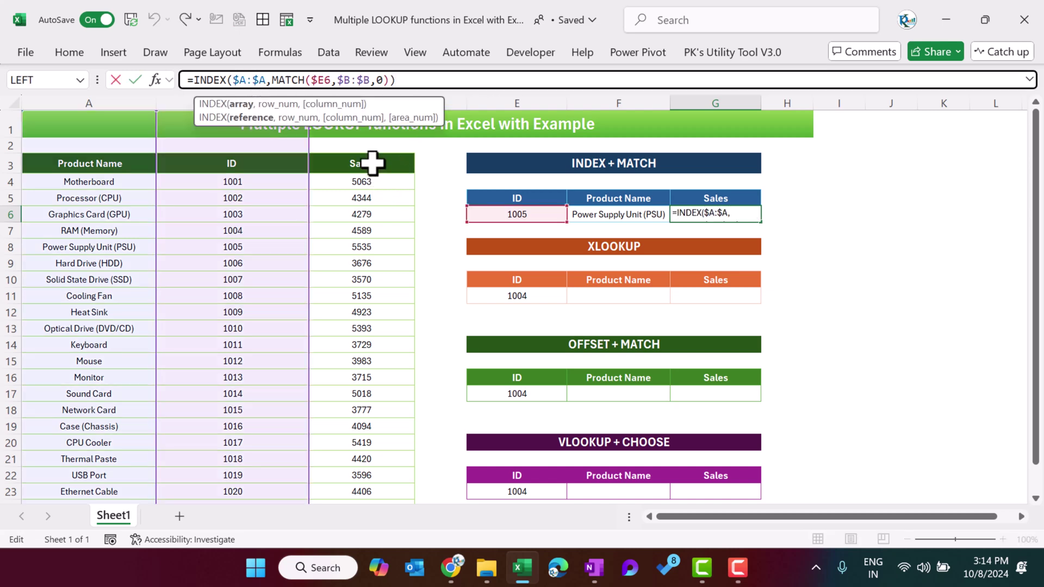
Change G6's INDEX range from $A:$A to $C:$C so Sales shows 5534.77985.
{"action": "key", "text": "BackSpace"}
{"action": "type", "text": "C"}
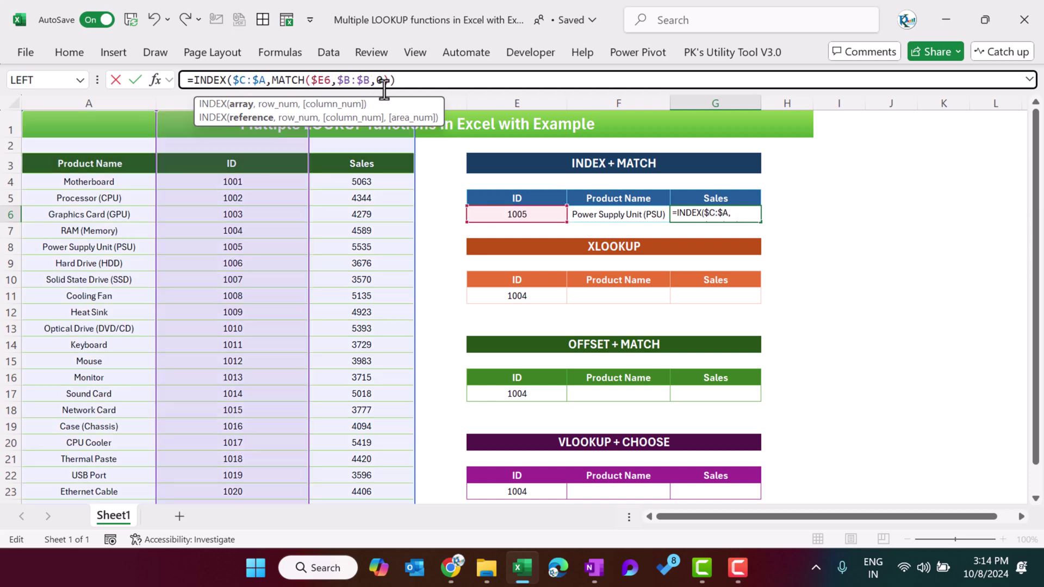
{"action": "key", "text": "BackSpace"}
{"action": "type", "text": "C"}
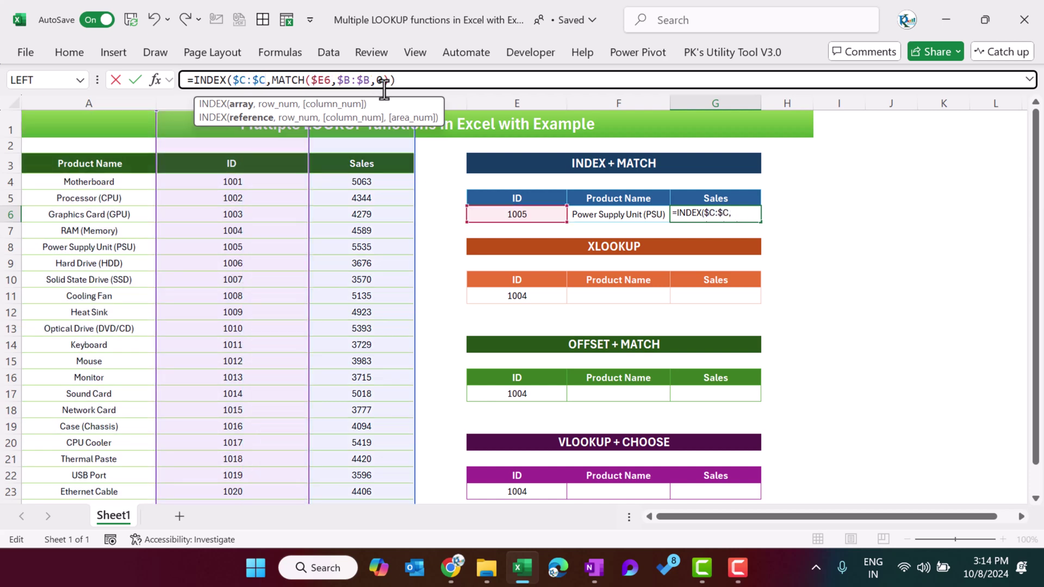
{"action": "key", "text": "Return"}
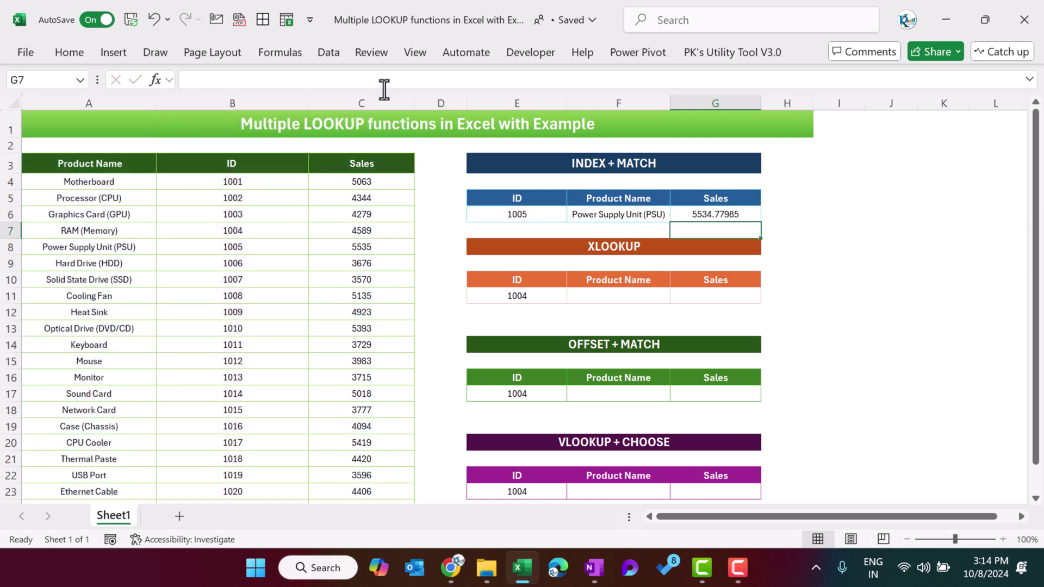
{"action": "left_click", "coordinate": [702, 212]}
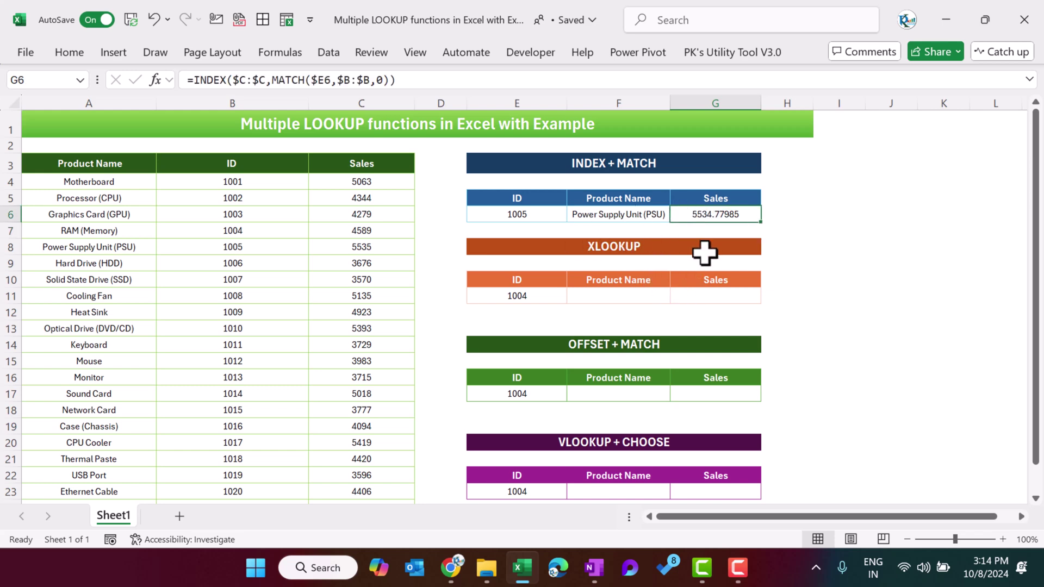
{"action": "left_click", "coordinate": [636, 298]}
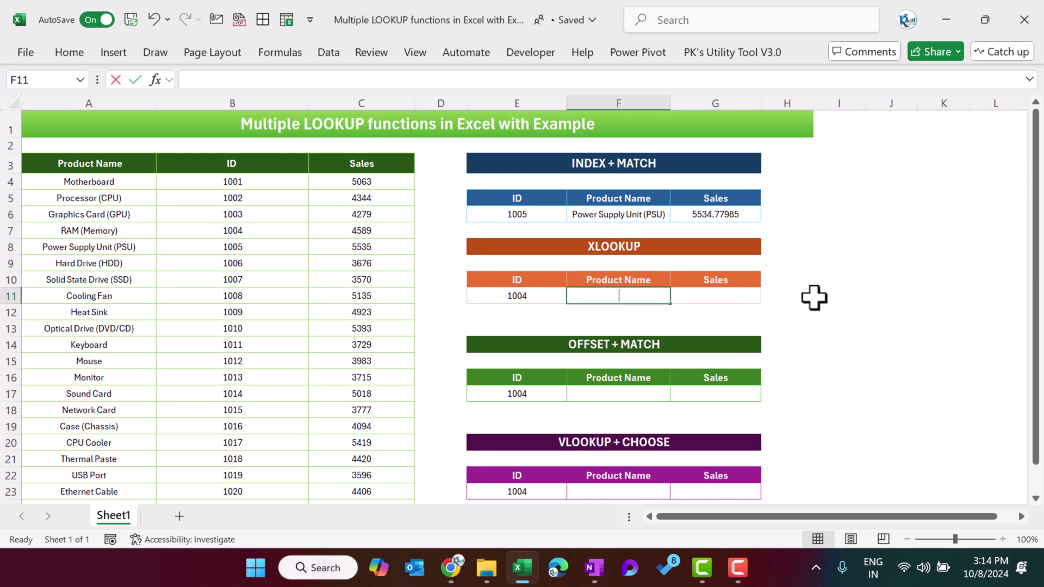
Enter =XLOOKUP(E11,B3:B24,A3:A24) in F11, returning RAM (Memory) for ID 1004.
{"action": "type", "text": "=xl"}
{"action": "key", "text": "Tab"}
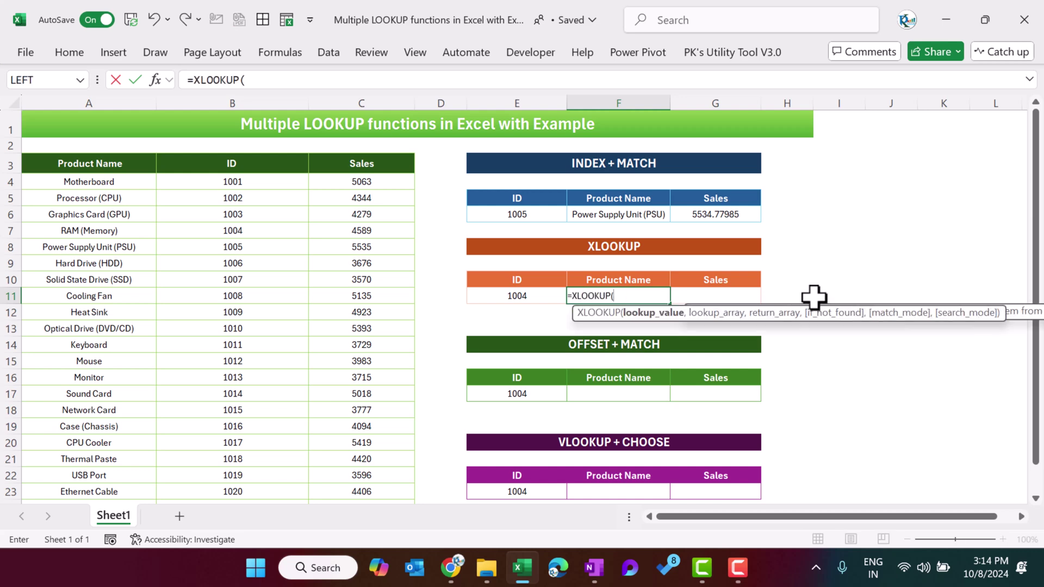
{"action": "left_click", "coordinate": [531, 294]}
{"action": "type", "text": ","}
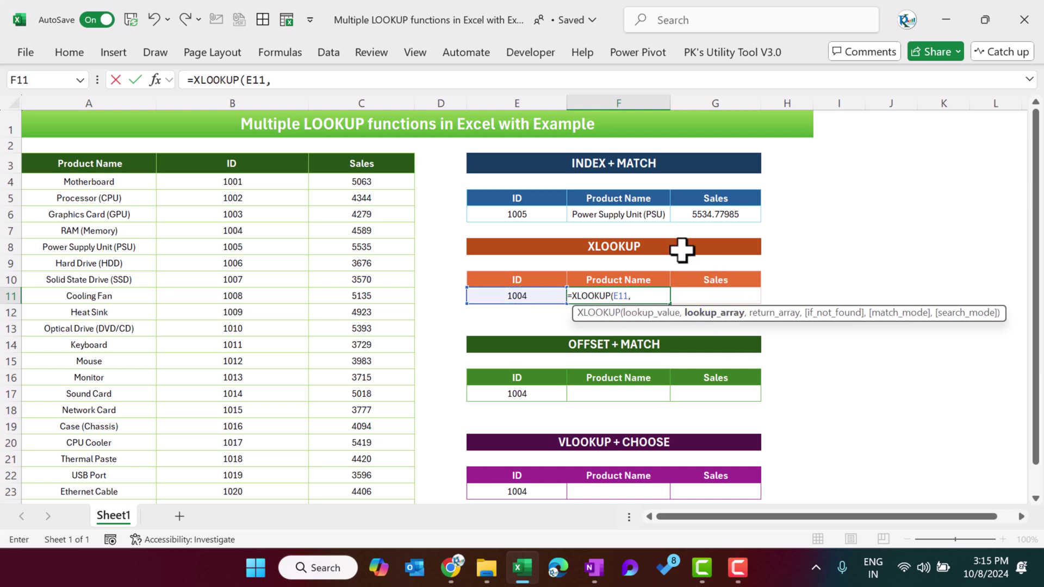
{"action": "left_click", "coordinate": [264, 169]}
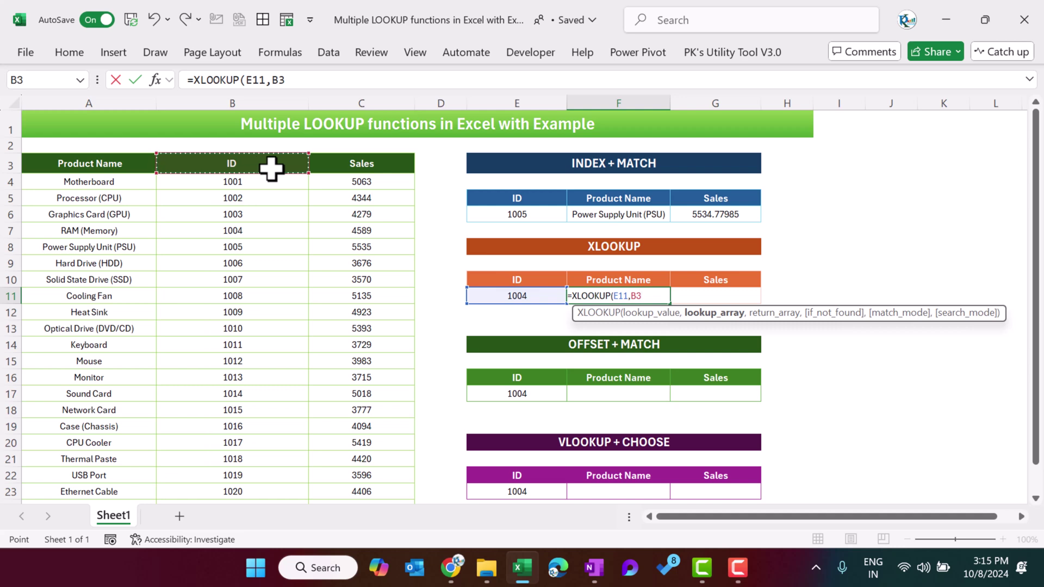
{"action": "key", "text": "ctrl+shift+Down"}
{"action": "type", "text": ","}
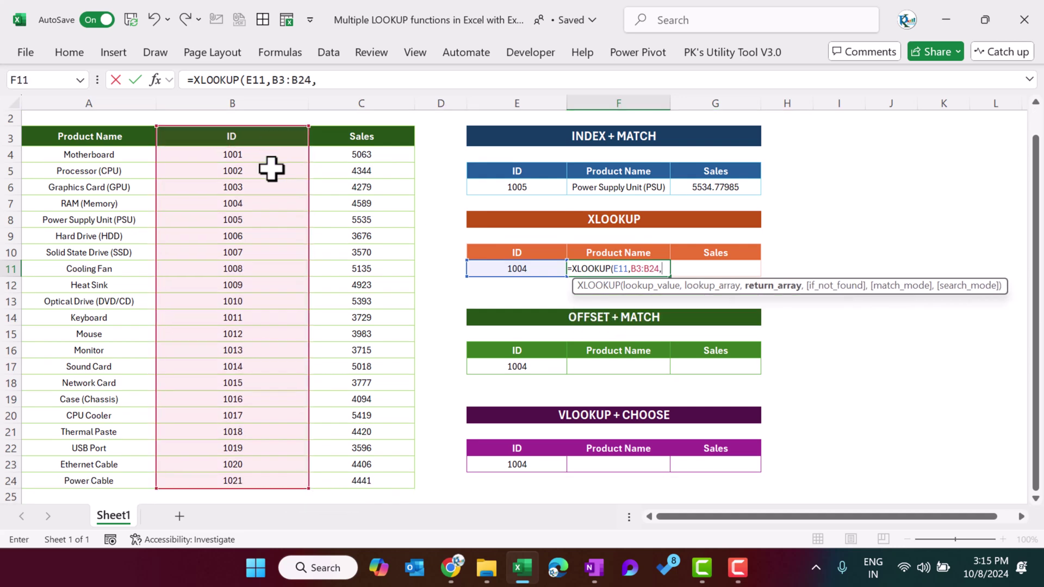
{"action": "left_click", "coordinate": [113, 140]}
{"action": "key", "text": "ctrl+shift+Down"}
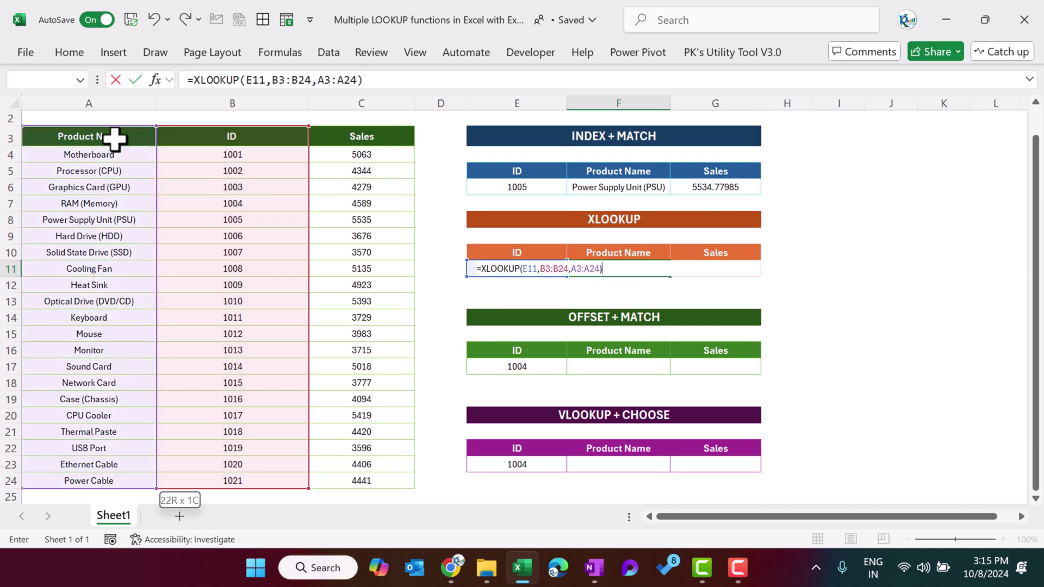
{"action": "key", "text": "Return"}
{"action": "scroll", "coordinate": [506, 296], "scroll_direction": "up", "scroll_amount": 1}
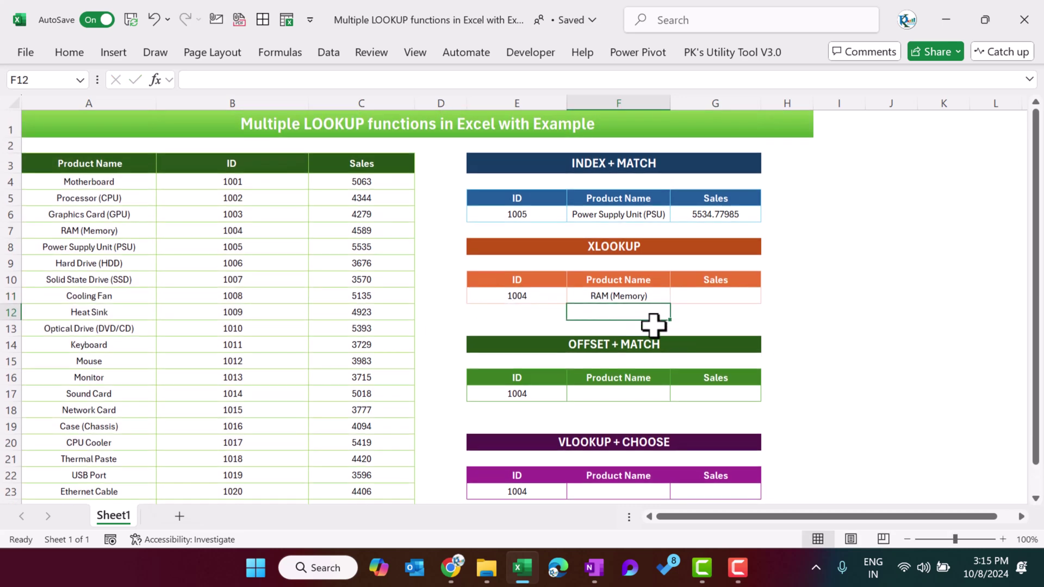
{"action": "left_click", "coordinate": [716, 296]}
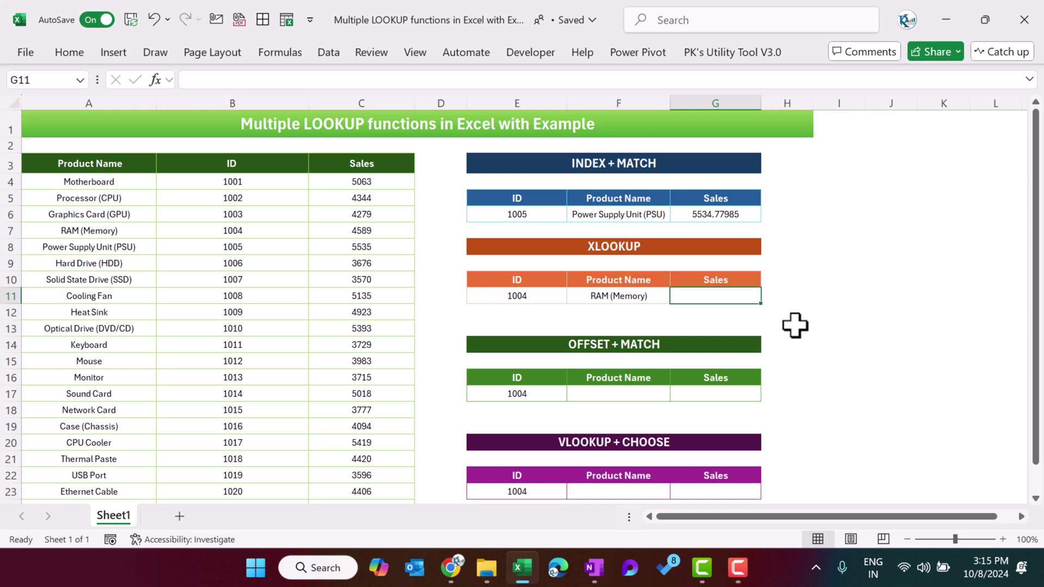
Enter an XLOOKUP in G11 using E11, lookup range B3:B24 and return range C3:C24.
{"action": "type", "text": "=xl"}
{"action": "key", "text": "Tab"}
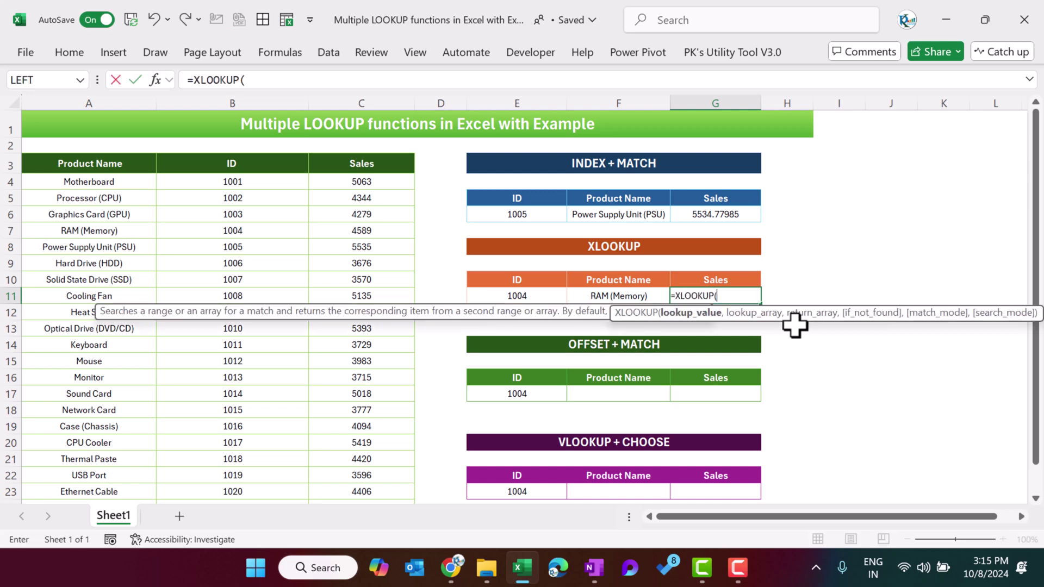
{"action": "left_click", "coordinate": [524, 296]}
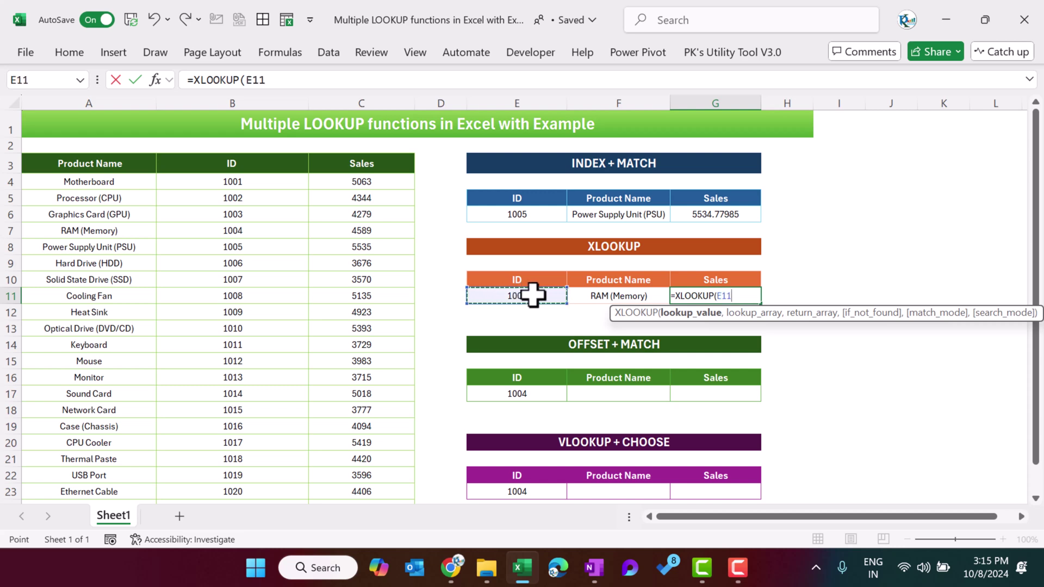
{"action": "type", "text": "m"}
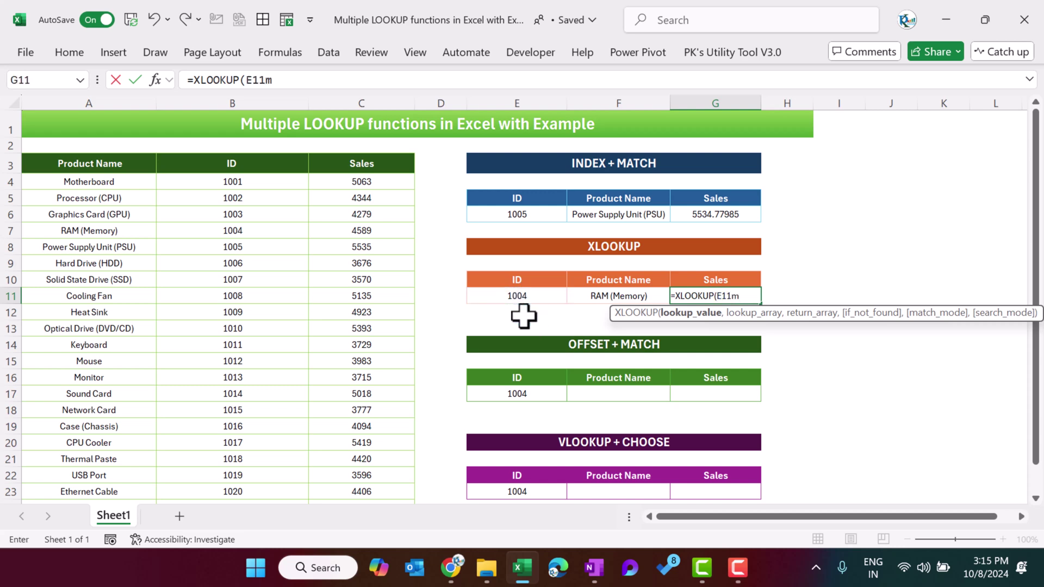
{"action": "key", "text": "BackSpace"}
{"action": "type", "text": ","}
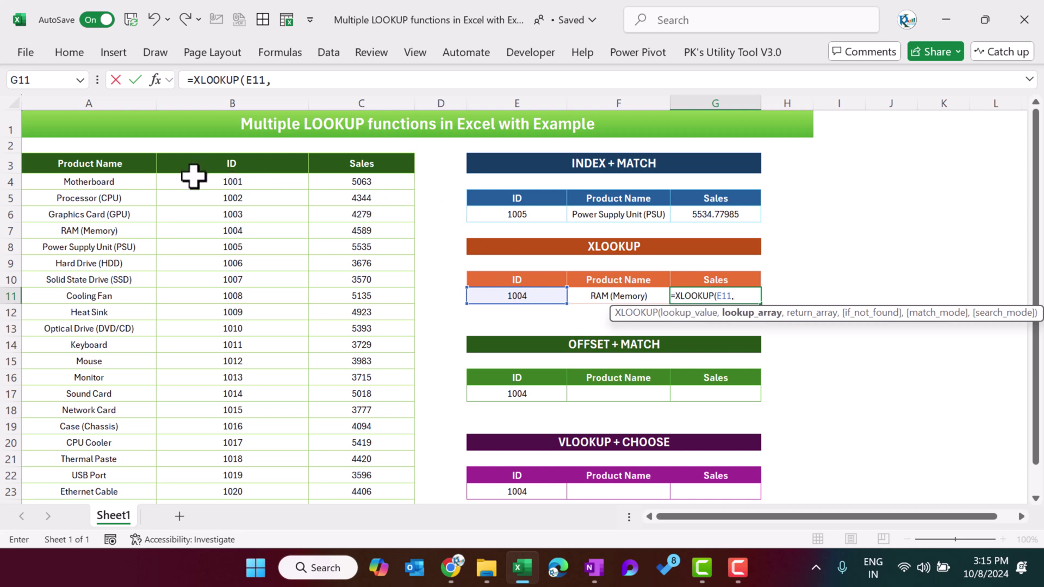
{"action": "left_click", "coordinate": [228, 180]}
{"action": "key", "text": "Up"}
{"action": "key", "text": "ctrl+shift+Down"}
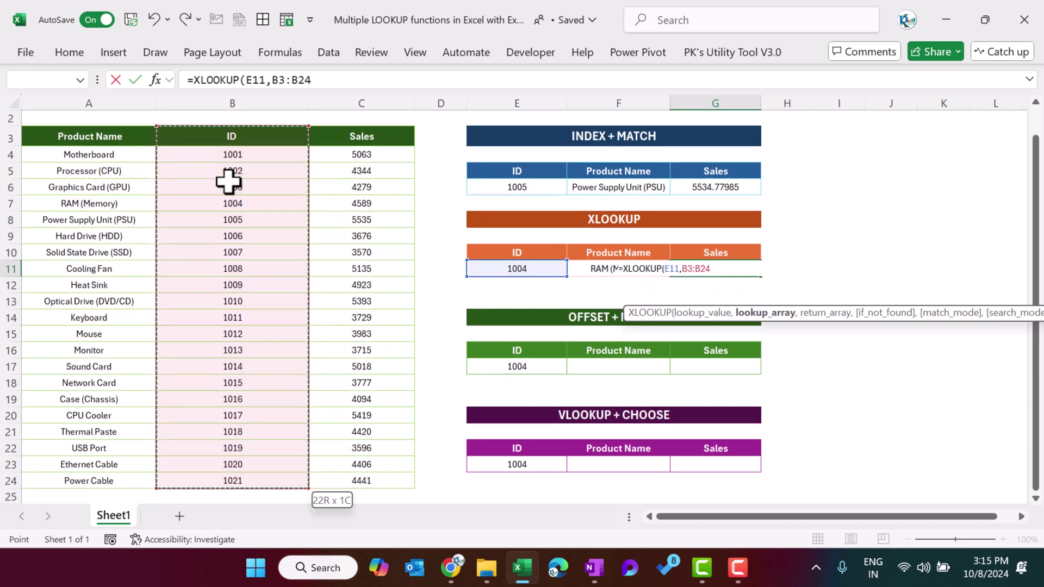
{"action": "type", "text": ","}
{"action": "left_click", "coordinate": [392, 142]}
{"action": "key", "text": "ctrl+shift+Down"}
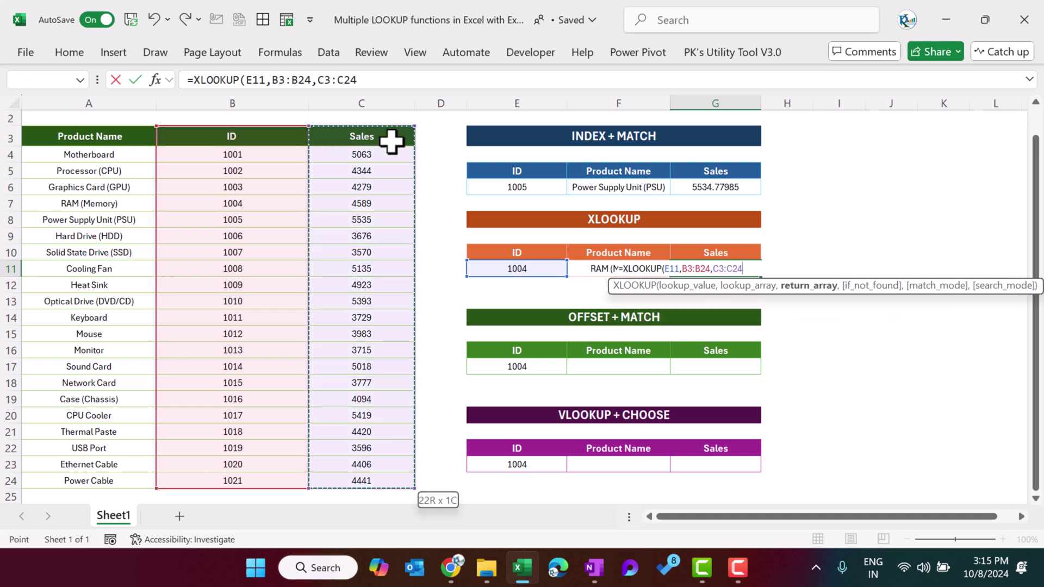
{"action": "type", "text": ")"}
{"action": "key", "text": "Return"}
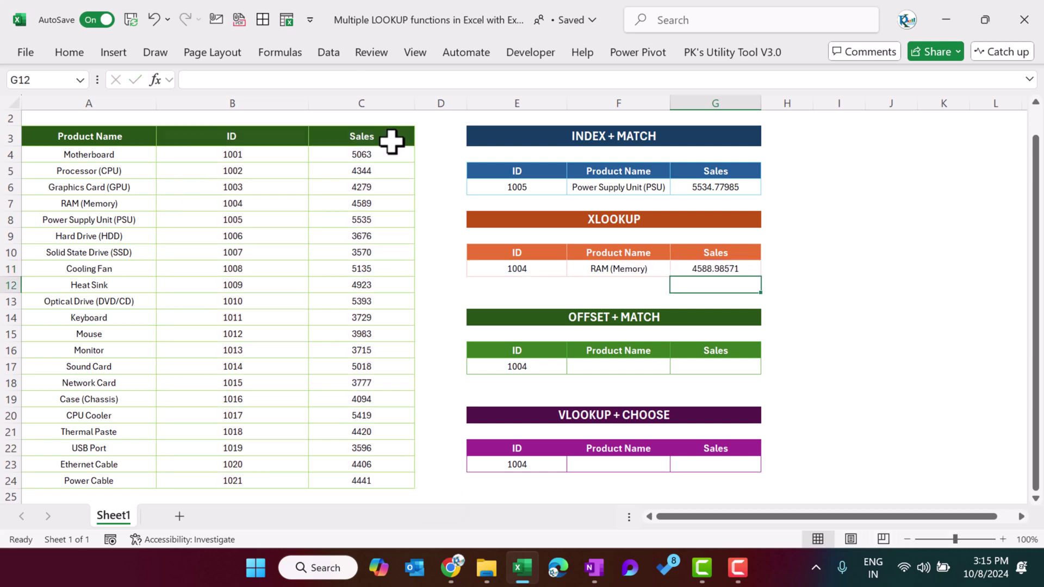
{"action": "scroll", "coordinate": [647, 238], "scroll_direction": "up", "scroll_amount": 1}
Change the XLOOKUP ID in E11 to 1005 and begin an OFFSET formula in F17.
{"action": "left_click", "coordinate": [530, 301]}
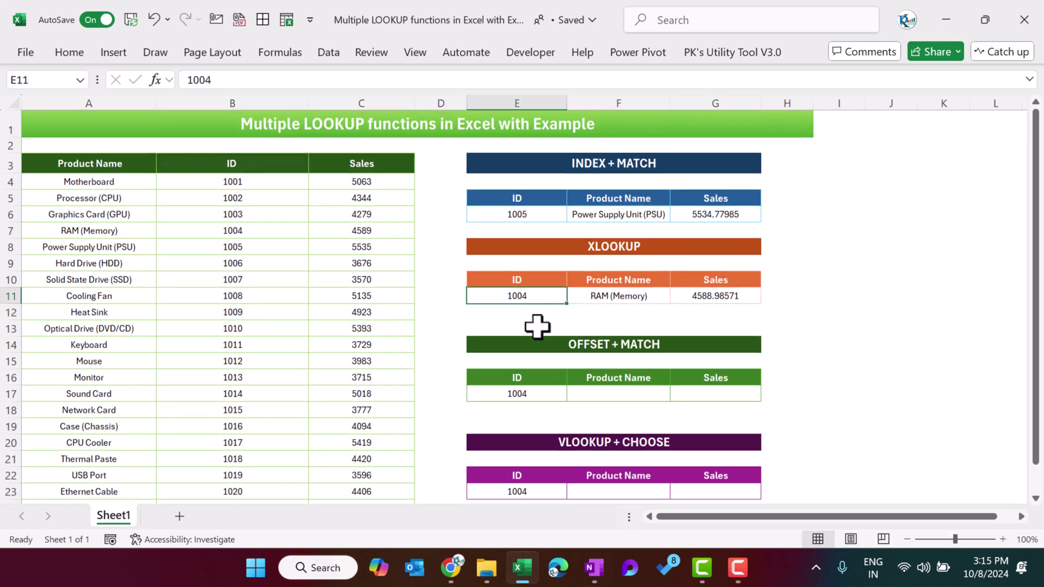
{"action": "left_click", "coordinate": [311, 77]}
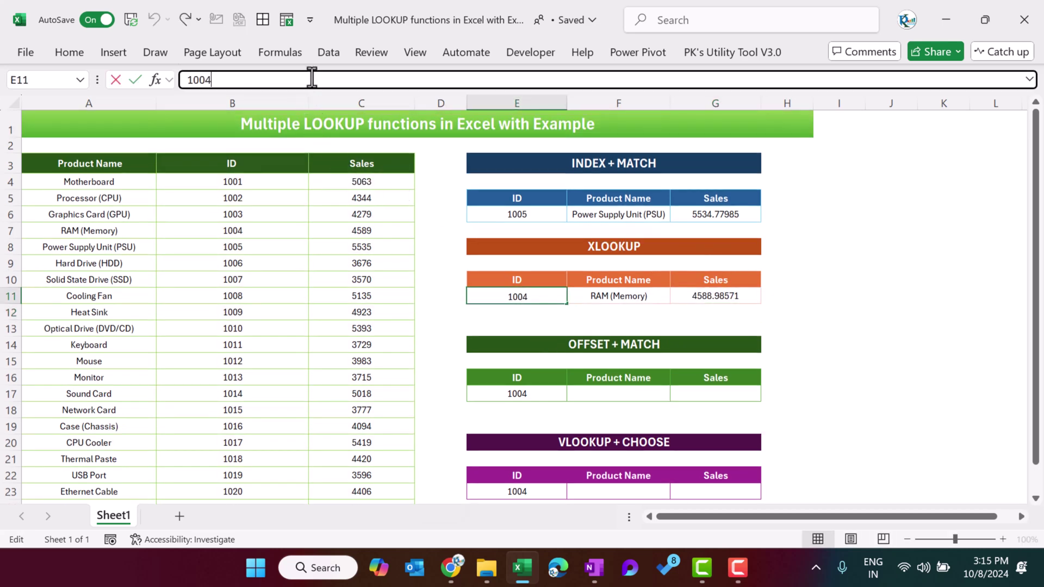
{"action": "key", "text": "Return"}
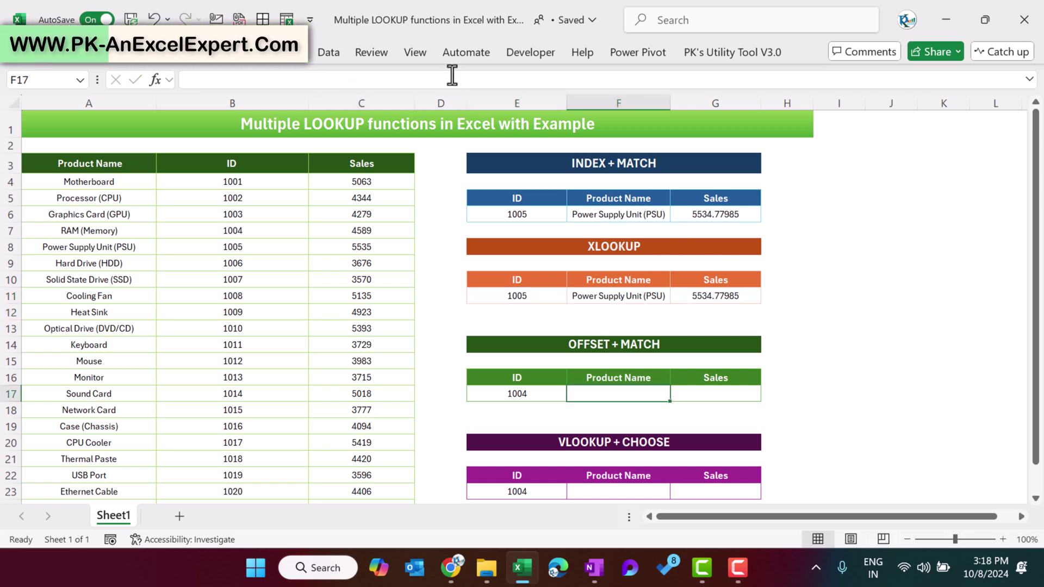
{"action": "type", "text": "=of"}
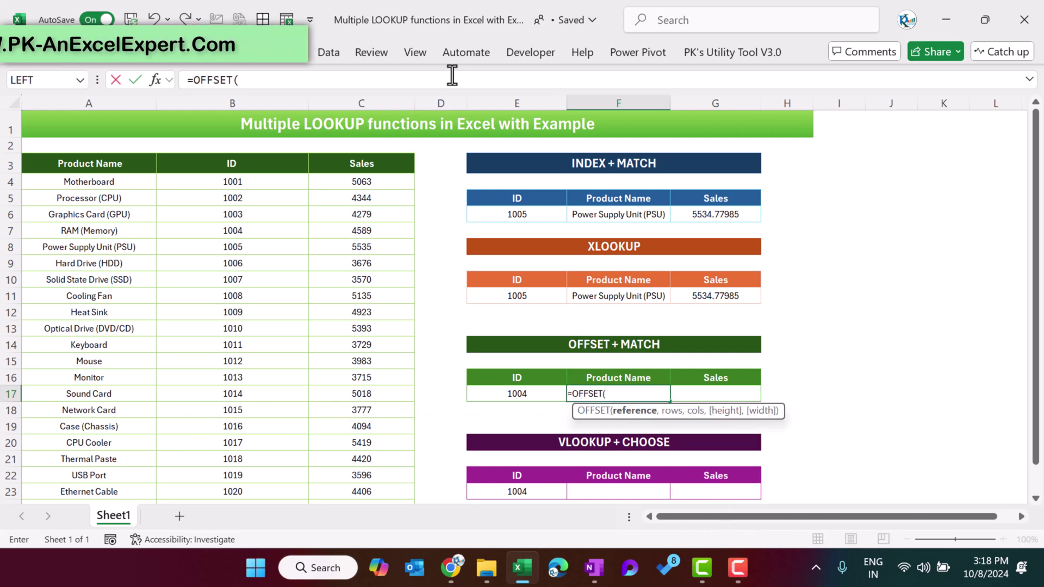
Set the OFFSET reference to the Product Name header A3 and insert MATCH as the row offset.
{"action": "left_click", "coordinate": [111, 165]}
{"action": "type", "text": ","}
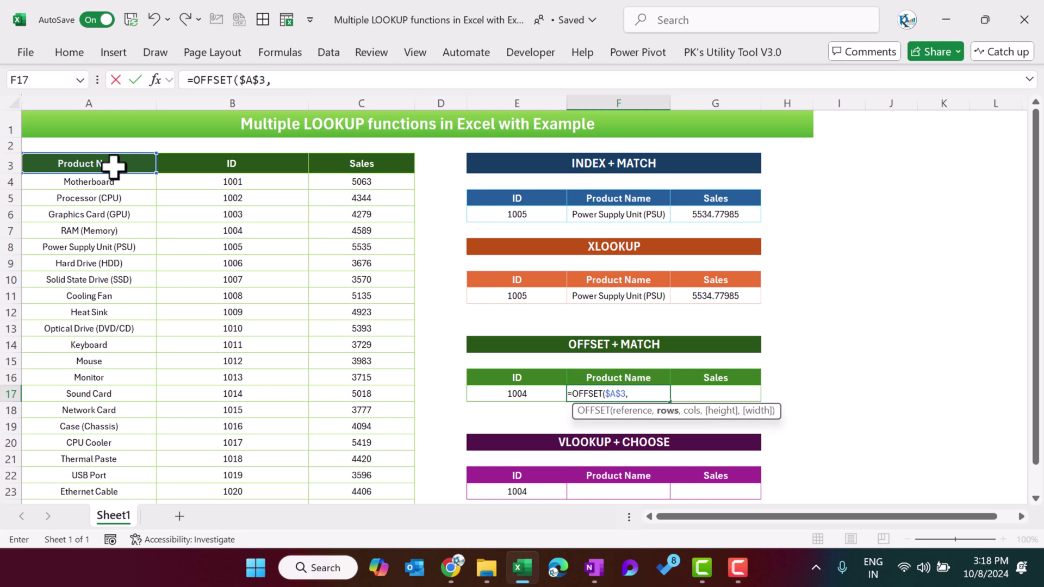
{"action": "type", "text": "m"}
{"action": "key", "text": "Tab"}
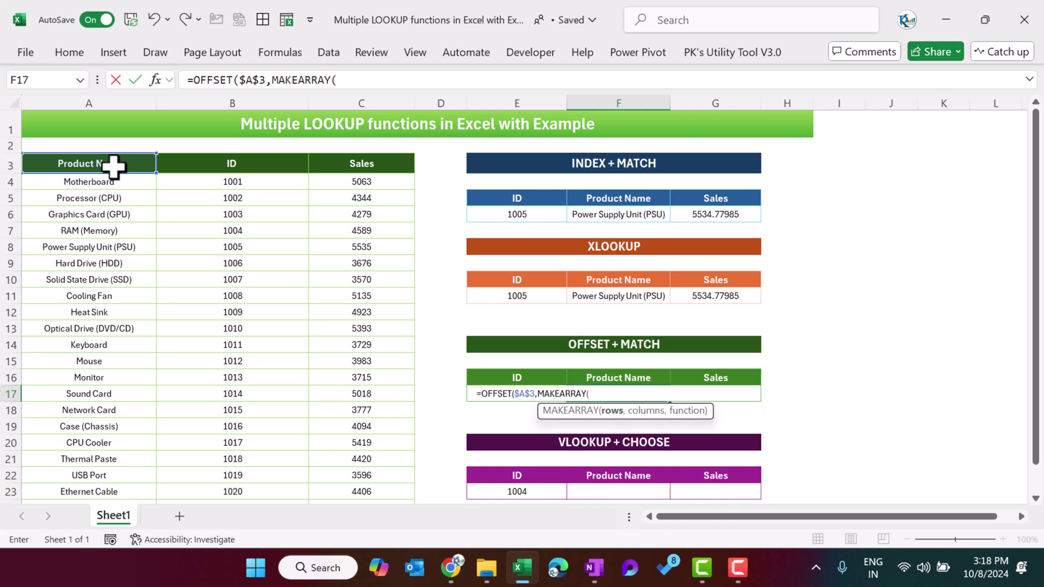
{"action": "key", "text": "BackSpace"}
{"action": "key", "text": "BackSpace"}
{"action": "key", "text": "BackSpace"}
{"action": "key", "text": "BackSpace"}
{"action": "key", "text": "BackSpace"}
{"action": "key", "text": "BackSpace"}
{"action": "key", "text": "BackSpace"}
{"action": "key", "text": "BackSpace"}
{"action": "key", "text": "BackSpace"}
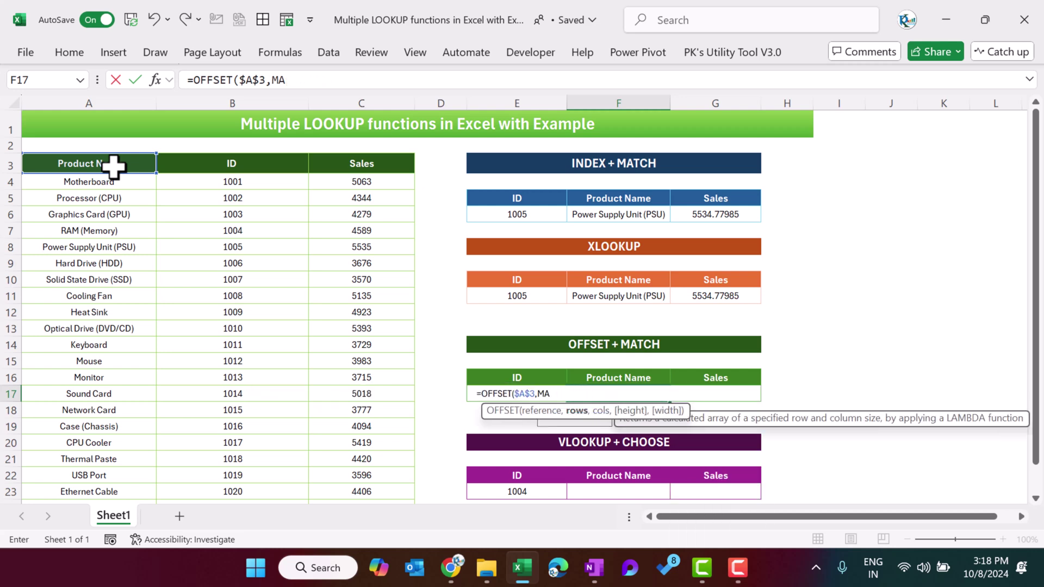
{"action": "key", "text": "BackSpace"}
{"action": "type", "text": "matc"}
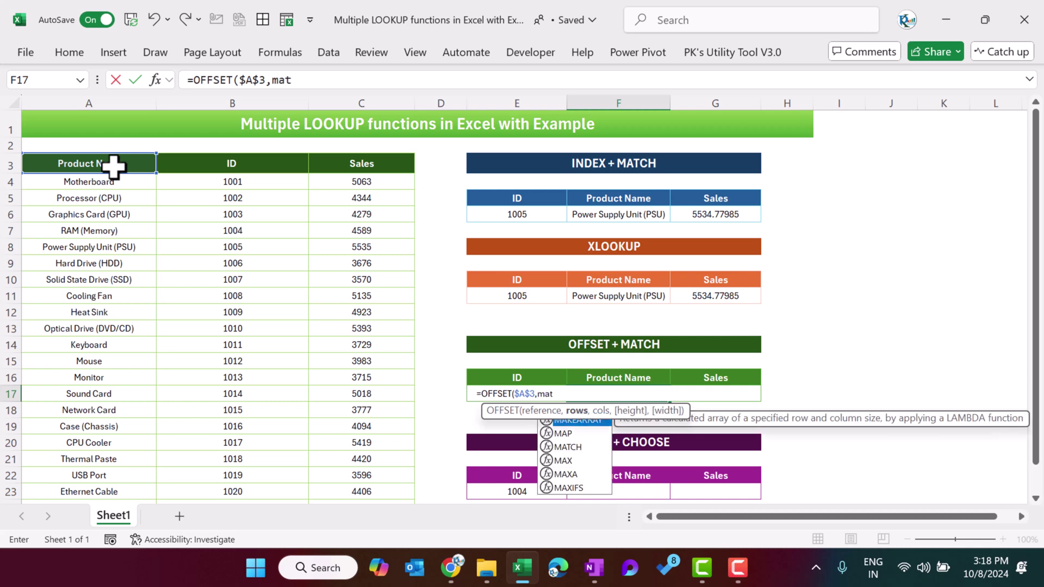
{"action": "key", "text": "Tab"}
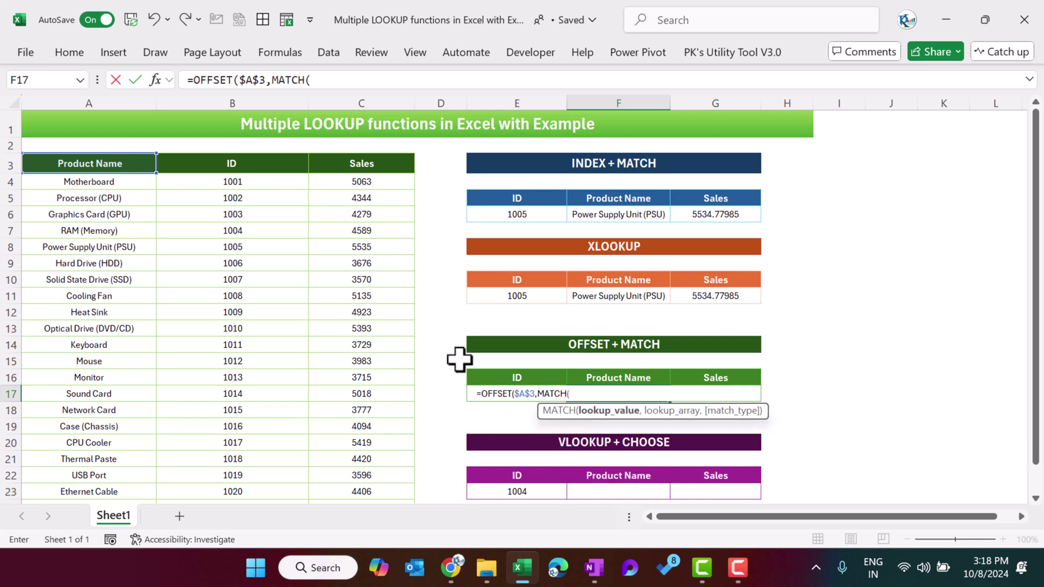
Complete =OFFSET($A$3,MATCH($E17,$B$4:$B$24,0),0) in F17 and fill it right into G17.
{"action": "left_click", "coordinate": [501, 378]}
{"action": "key", "text": "Down"}
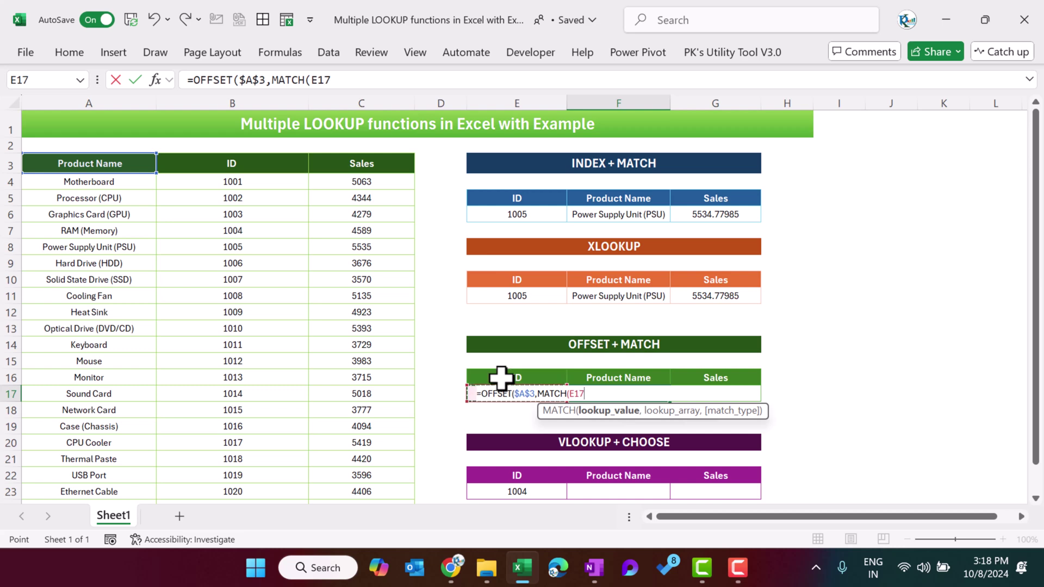
{"action": "left_click", "coordinate": [312, 80]}
{"action": "type", "text": ","}
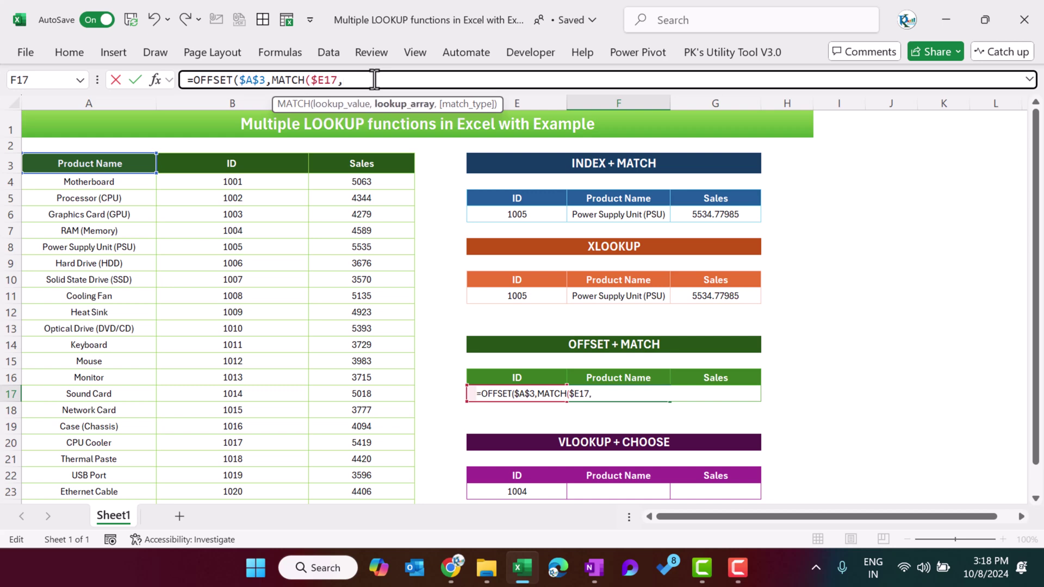
{"action": "left_click", "coordinate": [268, 182]}
{"action": "key", "text": "ctrl+shift+Down"}
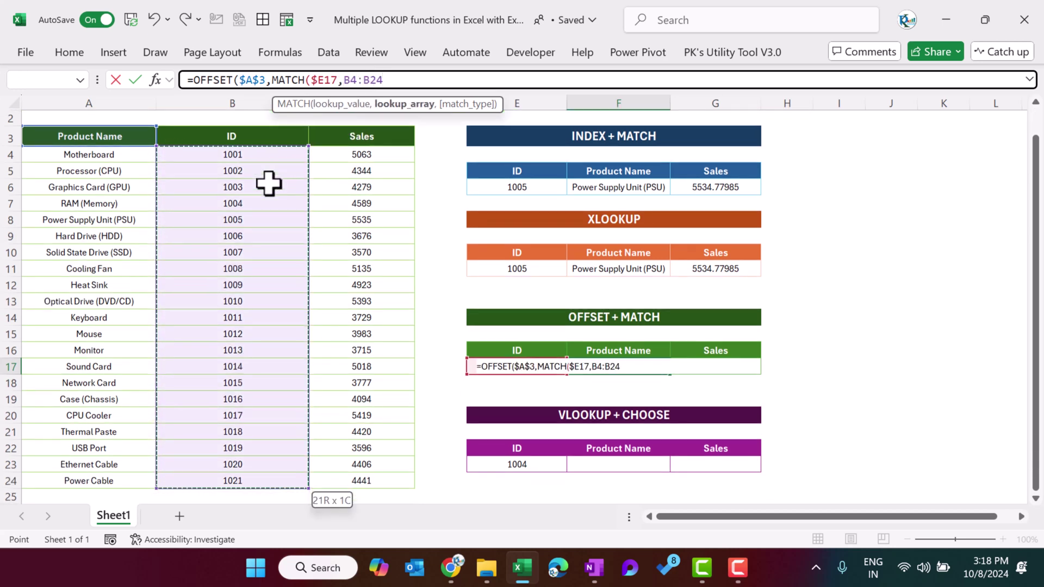
{"action": "key", "text": "F4"}
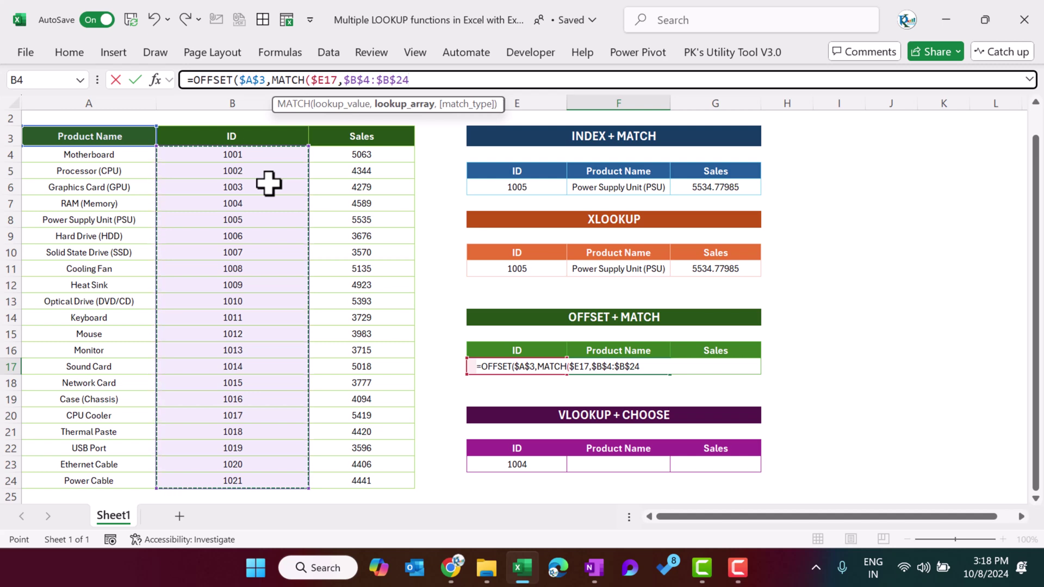
{"action": "type", "text": ",0),0"}
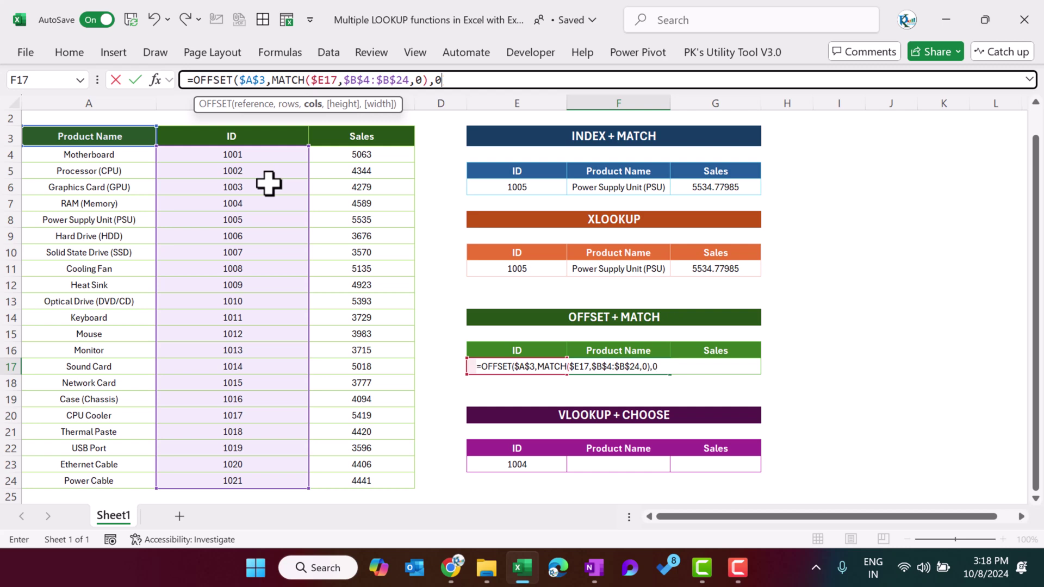
{"action": "type", "text": ")"}
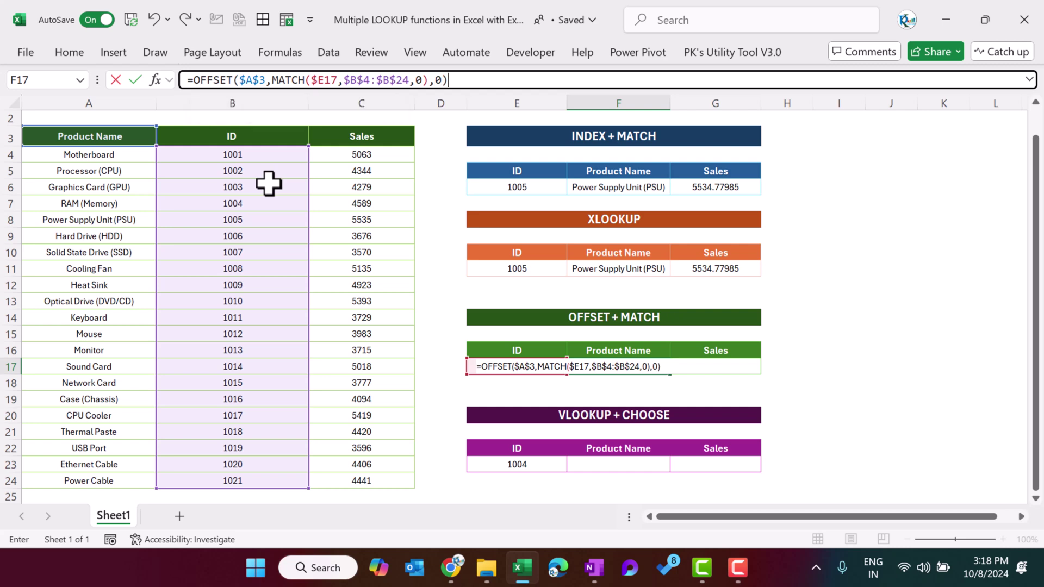
{"action": "key", "text": "ctrl+Return"}
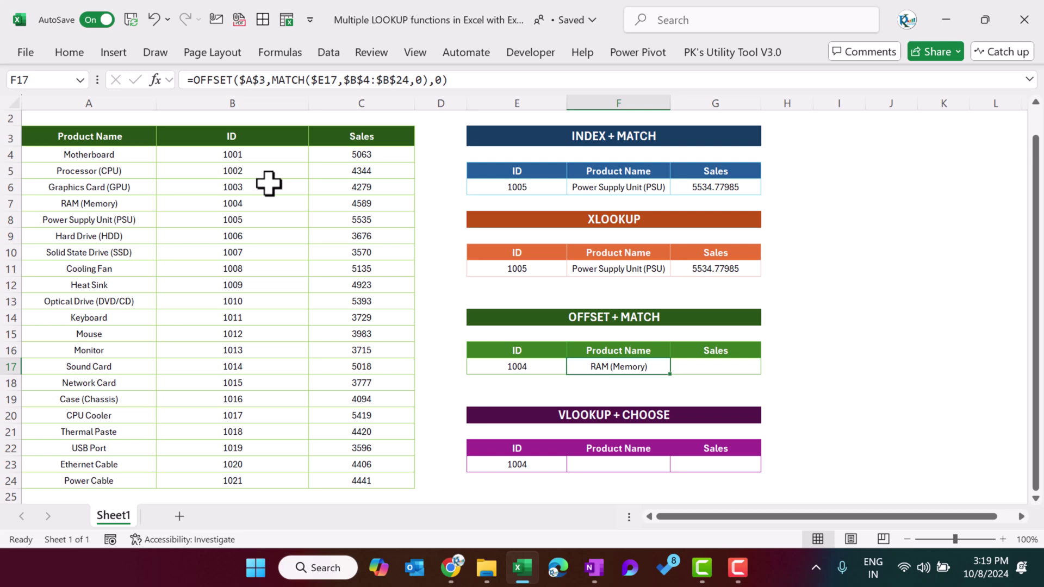
{"action": "key", "text": "Right"}
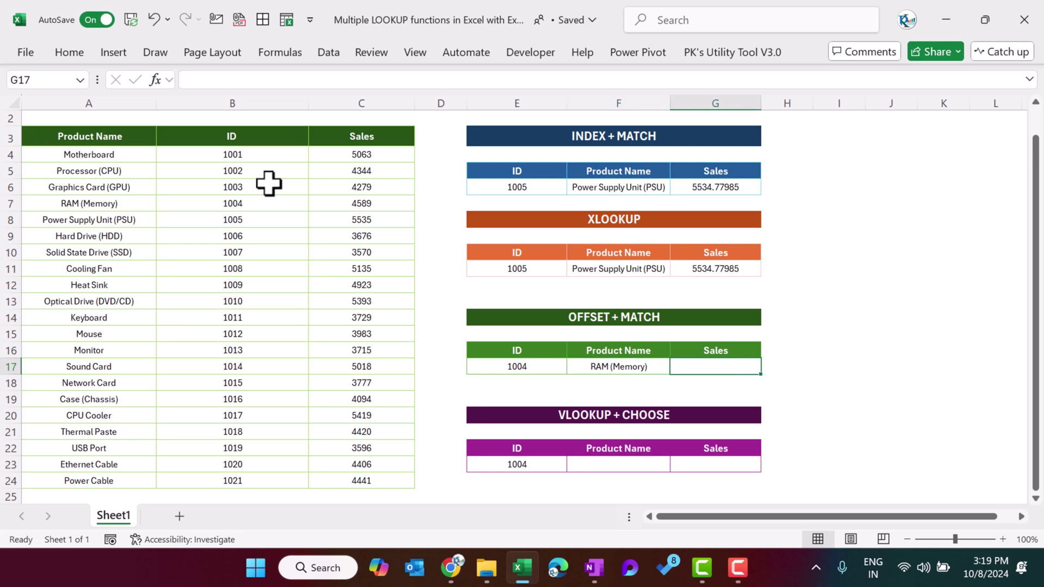
{"action": "key", "text": "ctrl+r"}
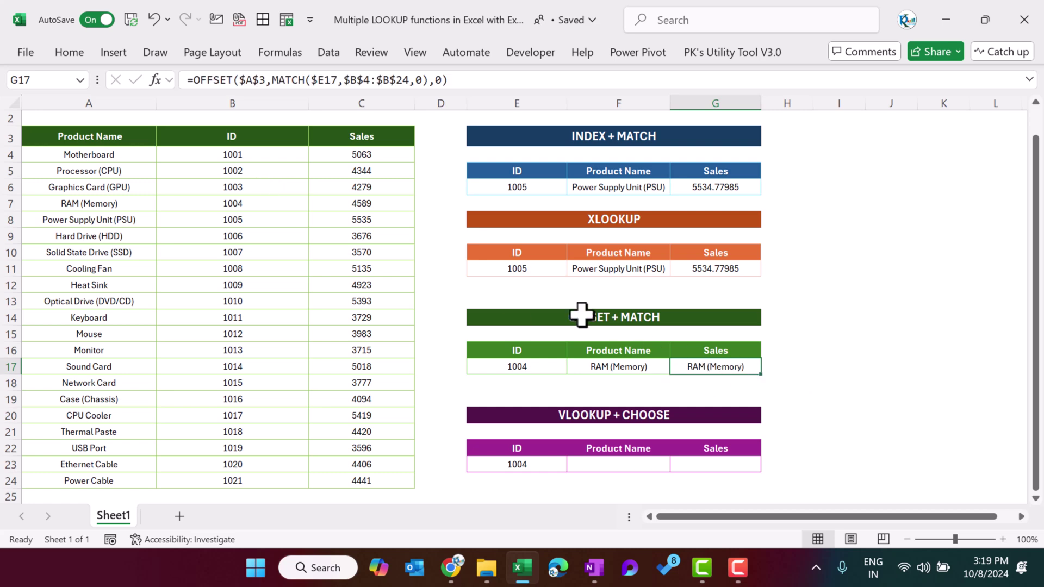
Make G17 =OFFSET($A$3,MATCH($E17,$B$4:$B$24,0),2), returning Sales 4588.98571.
{"action": "left_click", "coordinate": [252, 80]}
{"action": "key", "text": "BackSpace"}
{"action": "type", "text": "C"}
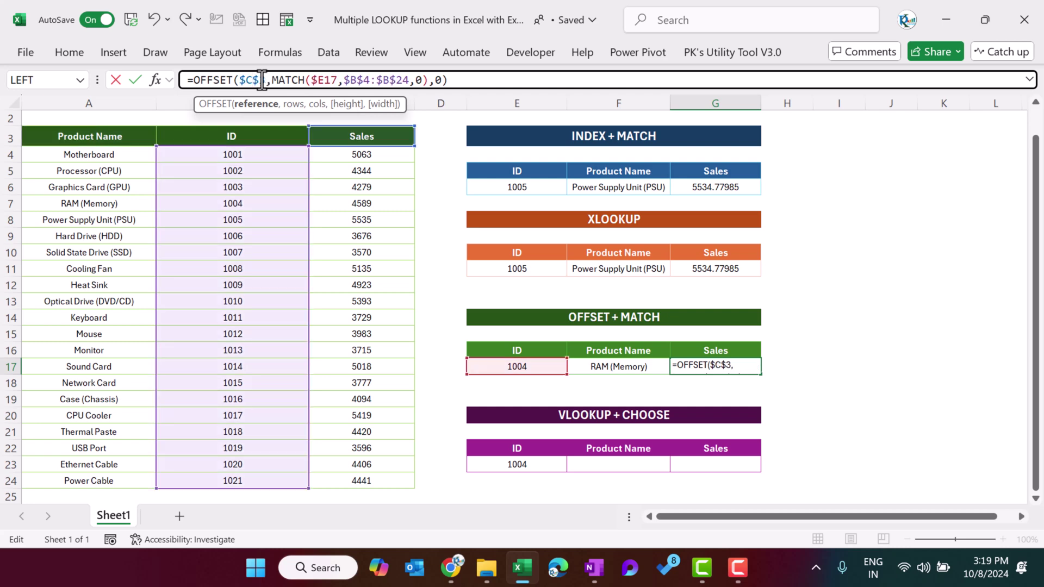
{"action": "key", "text": "Return"}
{"action": "key", "text": "Up"}
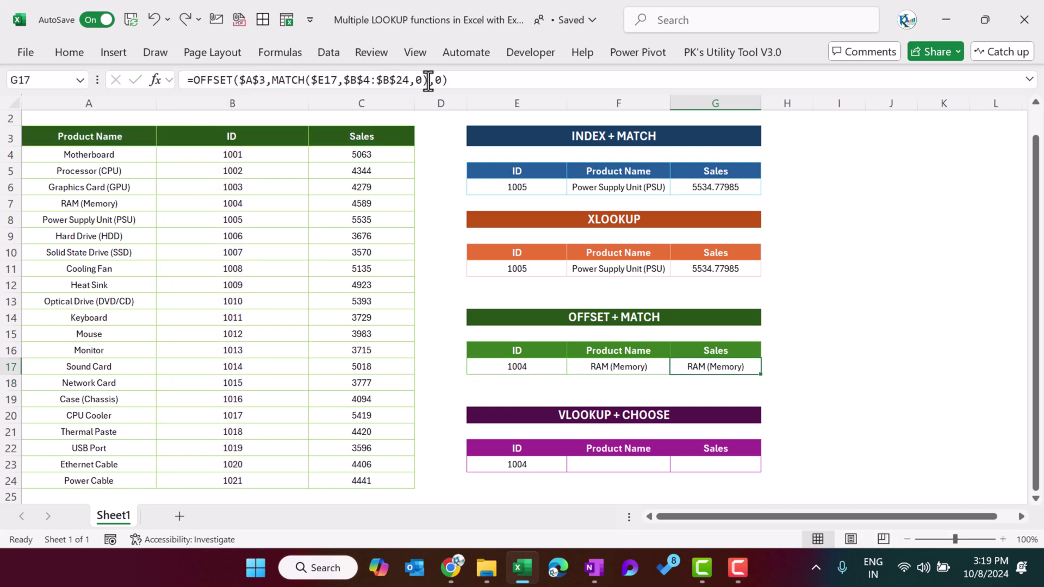
{"action": "double_click", "coordinate": [438, 80]}
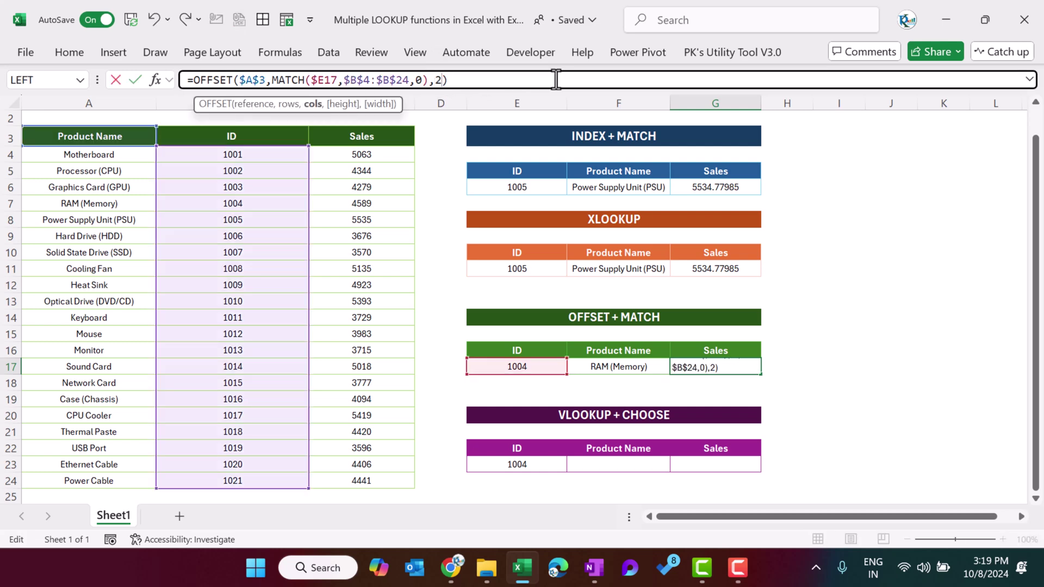
{"action": "key", "text": "Return"}
{"action": "key", "text": "Up"}
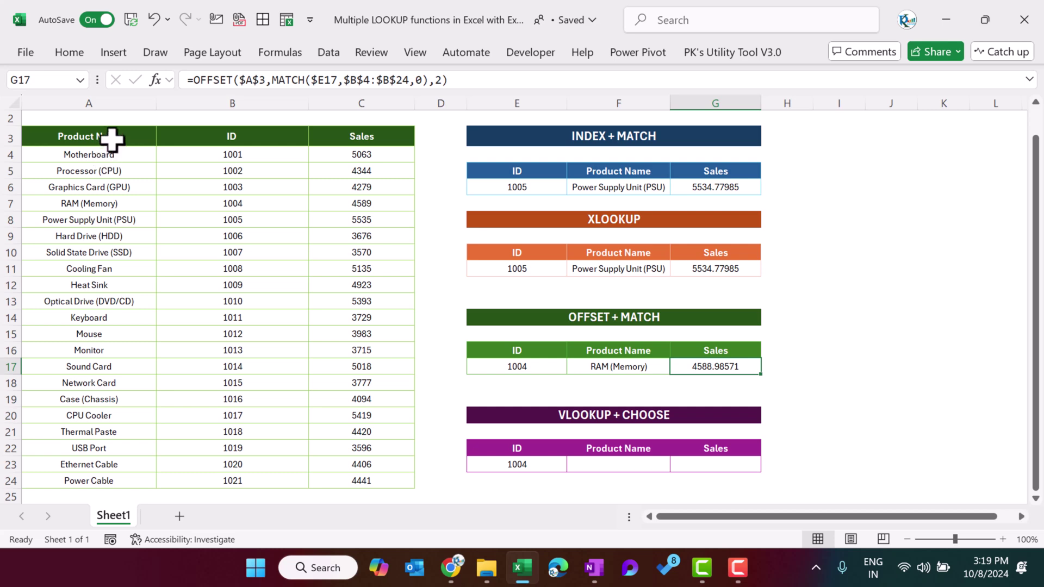
{"action": "left_click", "coordinate": [233, 137]}
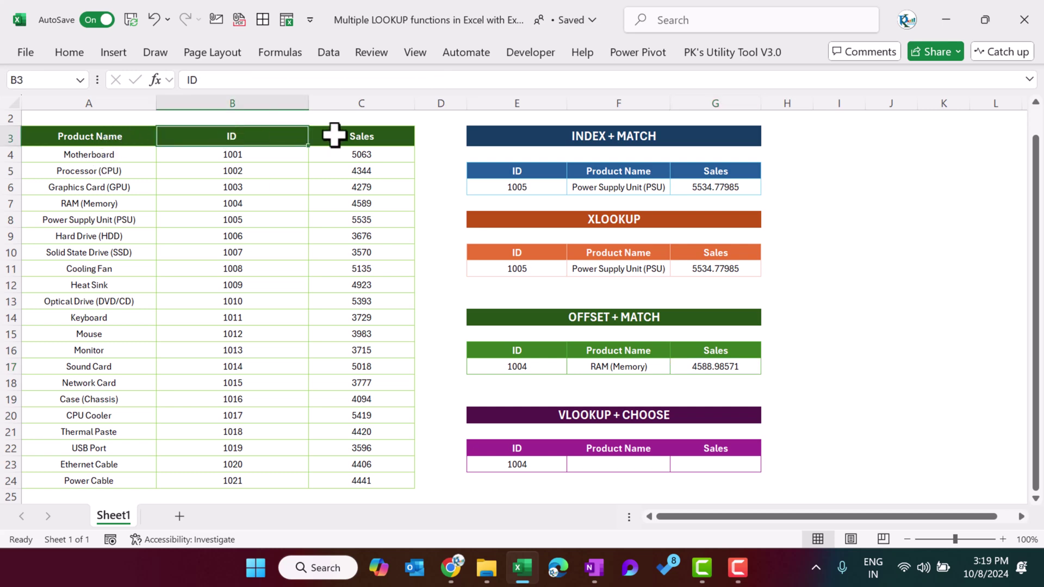
{"action": "left_click", "coordinate": [334, 136]}
{"action": "left_click", "coordinate": [693, 364]}
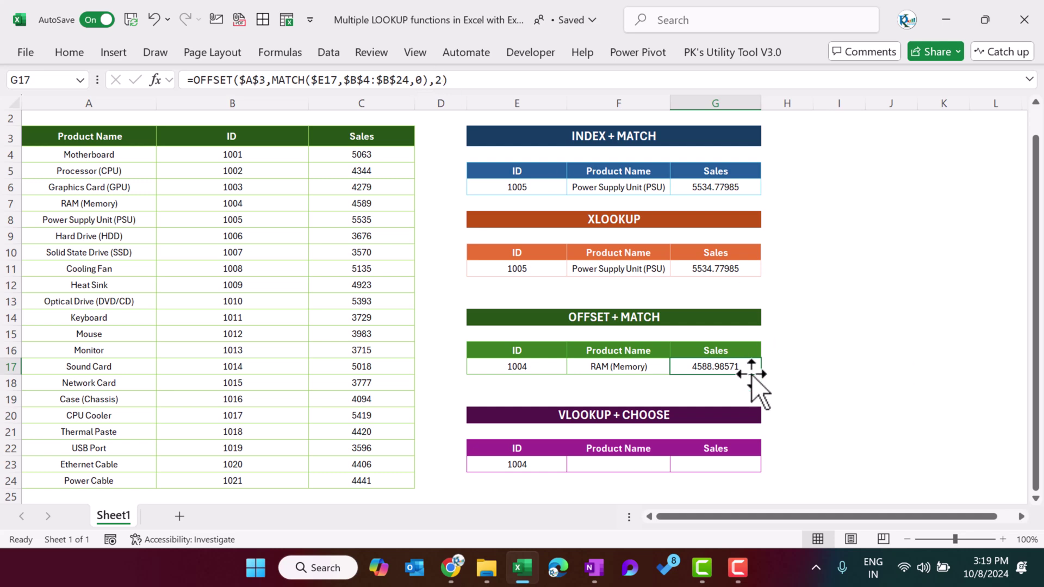
{"action": "scroll", "coordinate": [753, 375], "scroll_direction": "down", "scroll_amount": 1}
{"action": "scroll", "coordinate": [752, 376], "scroll_direction": "down", "scroll_amount": 1}
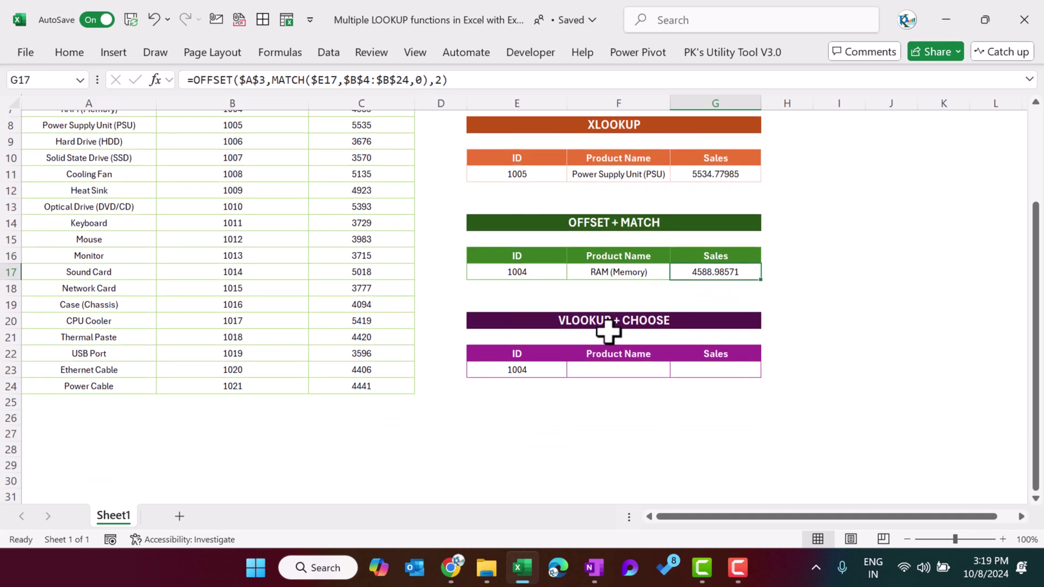
{"action": "left_click", "coordinate": [625, 370]}
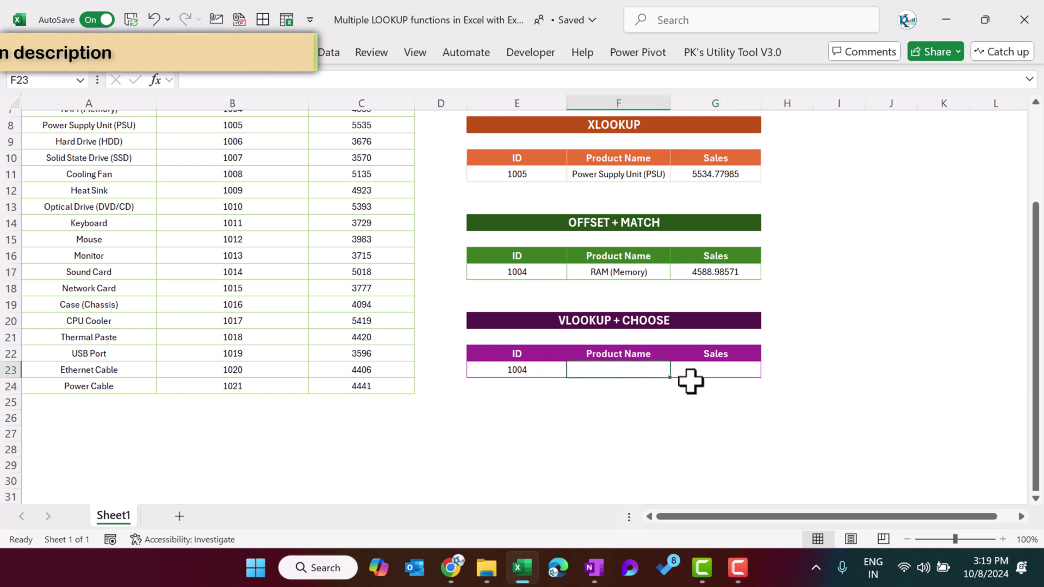
{"action": "scroll", "coordinate": [283, 254], "scroll_direction": "up", "scroll_amount": 3}
{"action": "scroll", "coordinate": [622, 285], "scroll_direction": "down", "scroll_amount": 1}
{"action": "scroll", "coordinate": [621, 286], "scroll_direction": "up", "scroll_amount": 1}
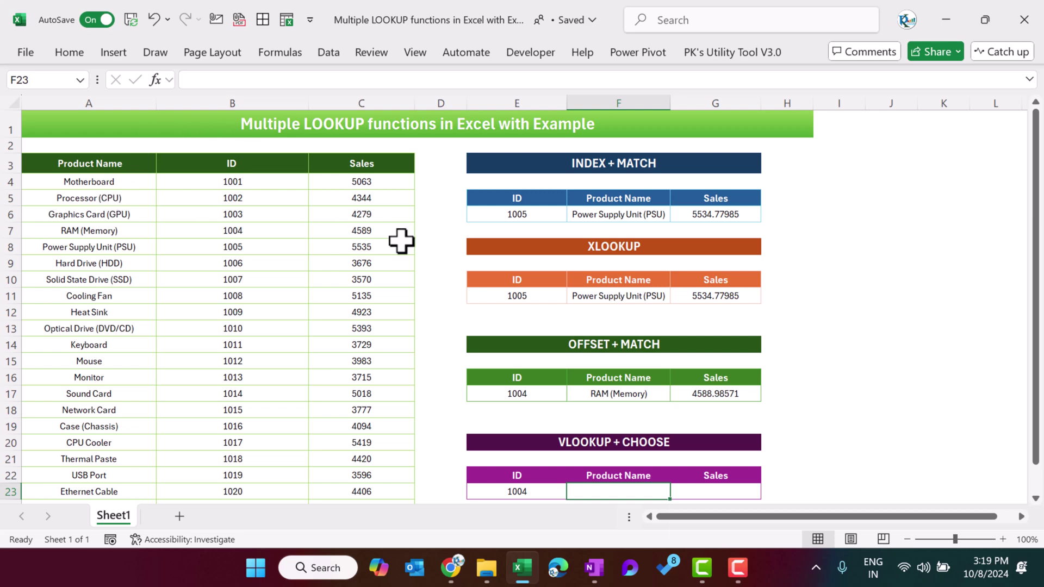
{"action": "left_click", "coordinate": [131, 166]}
{"action": "left_click", "coordinate": [263, 166]}
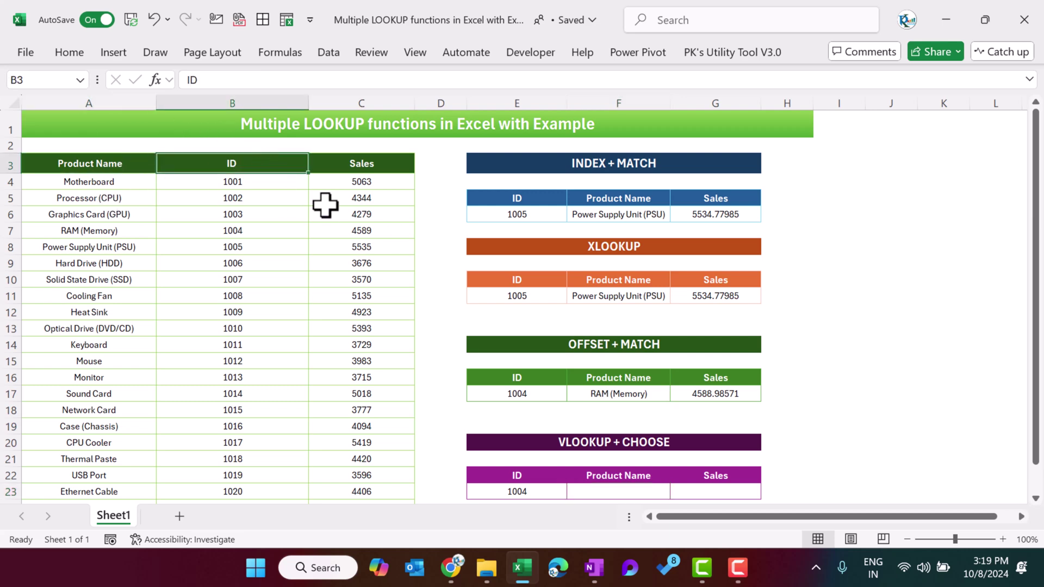
{"action": "scroll", "coordinate": [389, 240], "scroll_direction": "down", "scroll_amount": 3}
{"action": "left_click", "coordinate": [598, 352]}
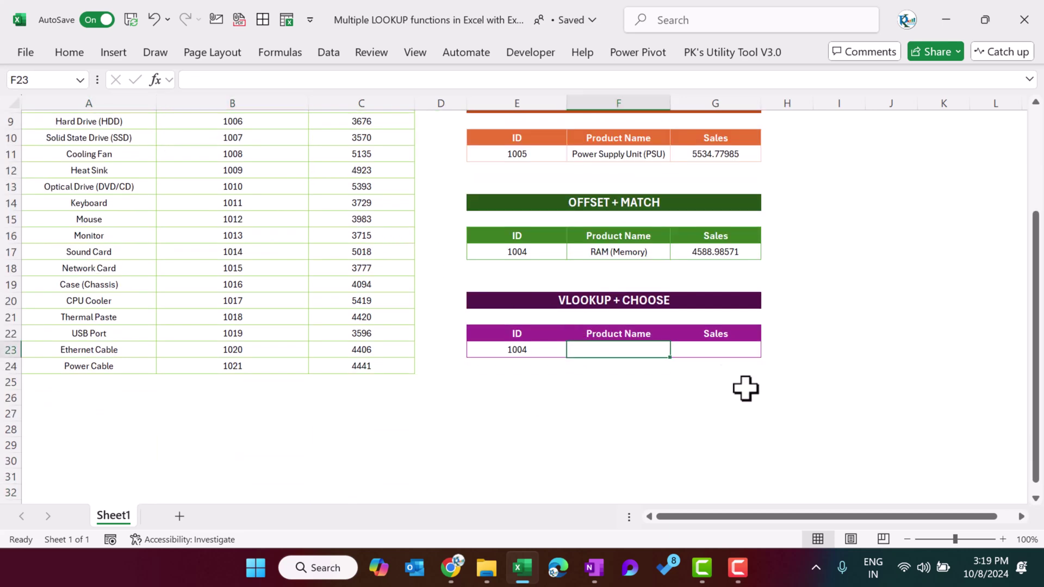
{"action": "type", "text": "=vl"}
Start F23's VLOOKUP with lookup value E23 and CHOOSE({1,2}, B4:B24 as the first range.
{"action": "key", "text": "Tab"}
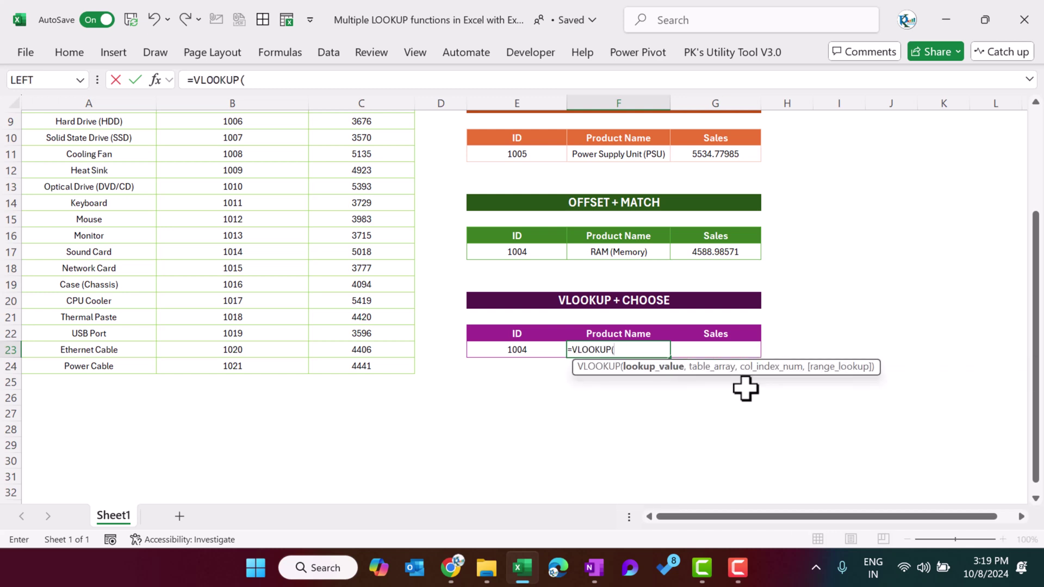
{"action": "left_click", "coordinate": [522, 352]}
{"action": "type", "text": ",choo"}
{"action": "key", "text": "Tab"}
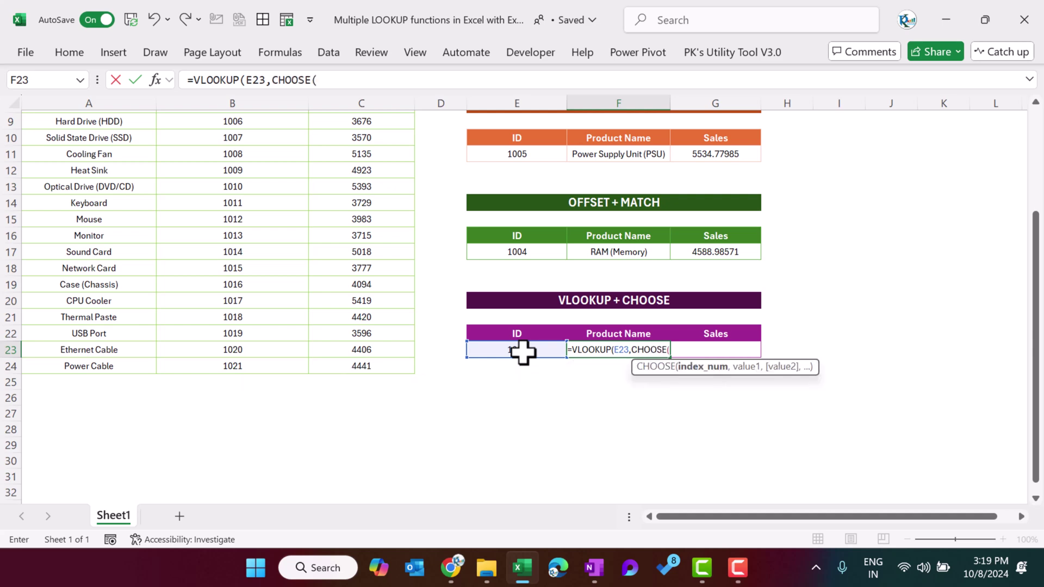
{"action": "type", "text": "{1,2"}
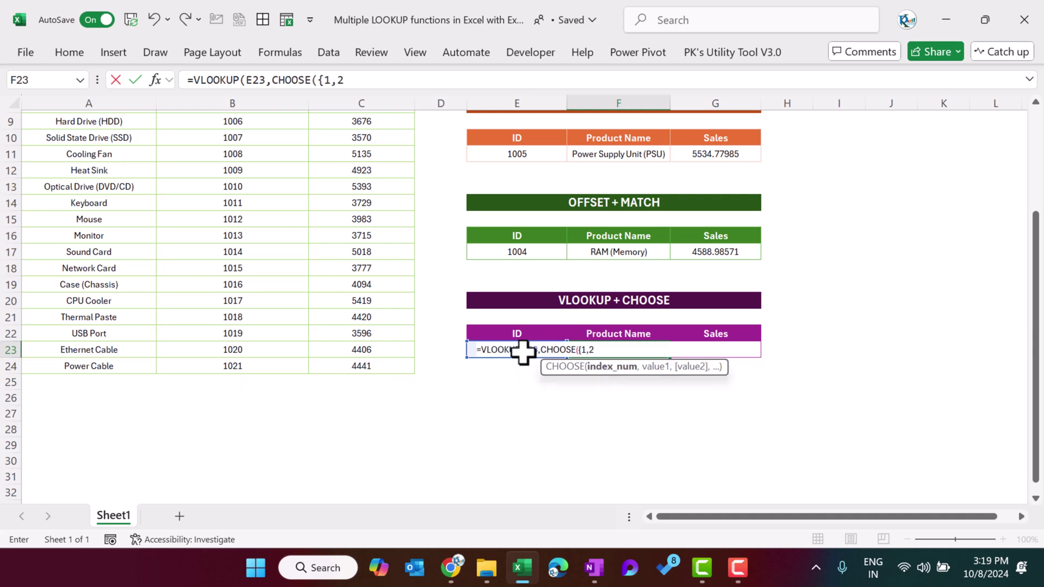
{"action": "type", "text": "},"}
{"action": "left_click", "coordinate": [376, 279]}
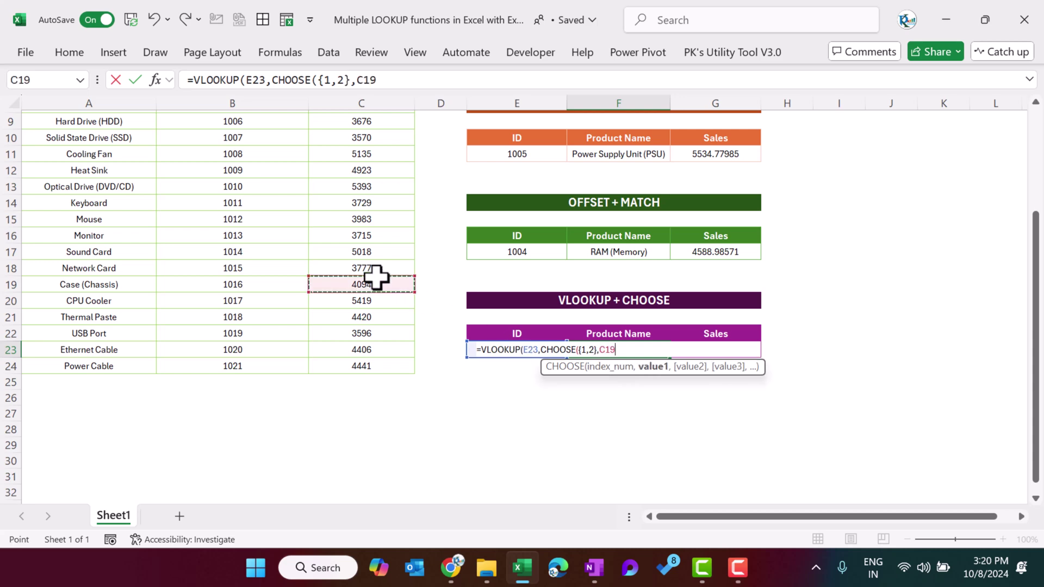
{"action": "key", "text": "ctrl+Up"}
{"action": "key", "text": "Left"}
{"action": "key", "text": "Down"}
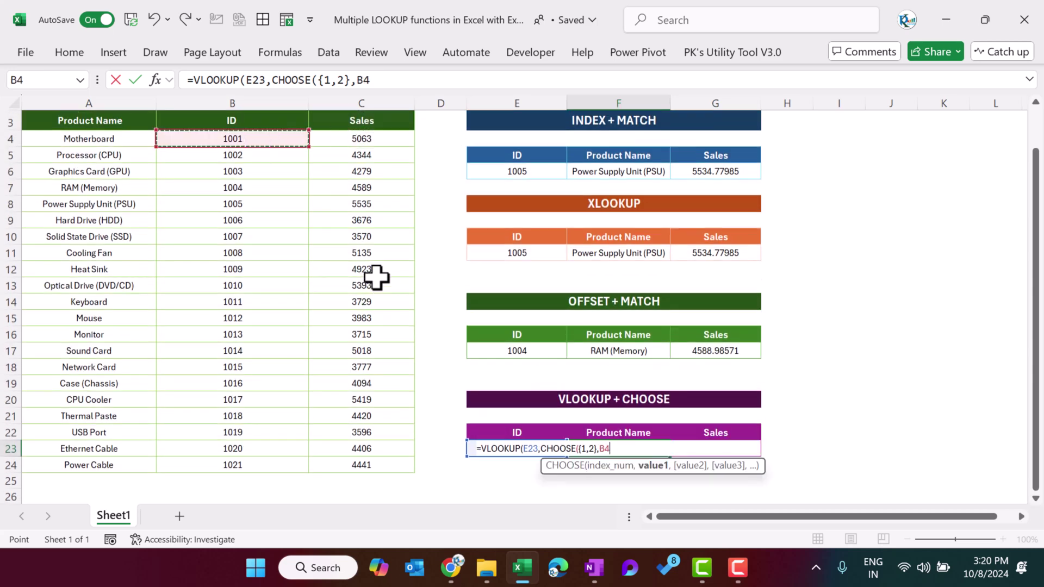
{"action": "key", "text": "ctrl+shift+Down"}
Add A4:A24 to CHOOSE and finish with column 2, exact match, returning RAM (Memory).
{"action": "type", "text": ","}
{"action": "left_click", "coordinate": [117, 138]}
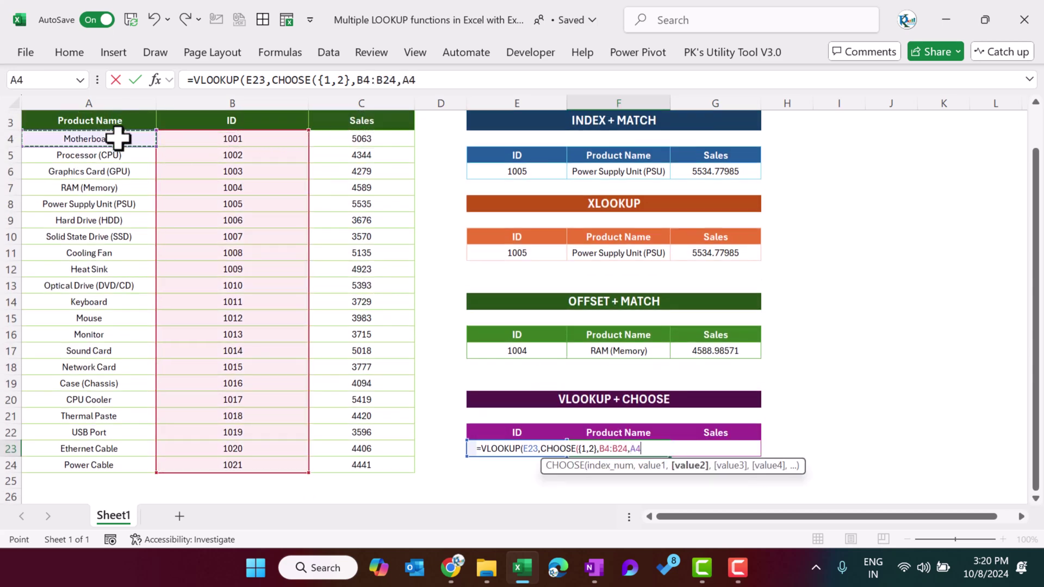
{"action": "key", "text": "ctrl+shift+Down"}
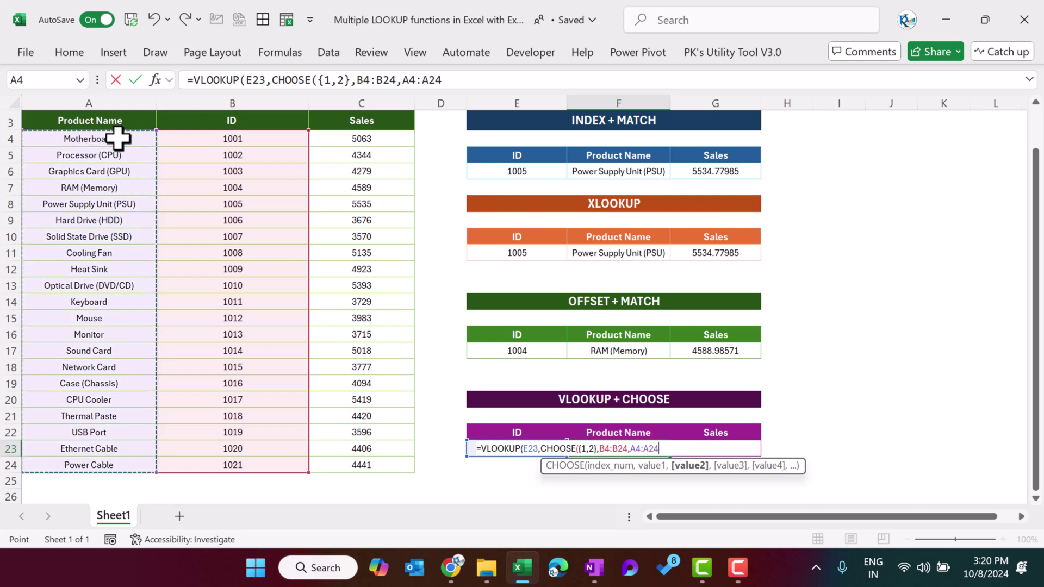
{"action": "type", "text": ")"}
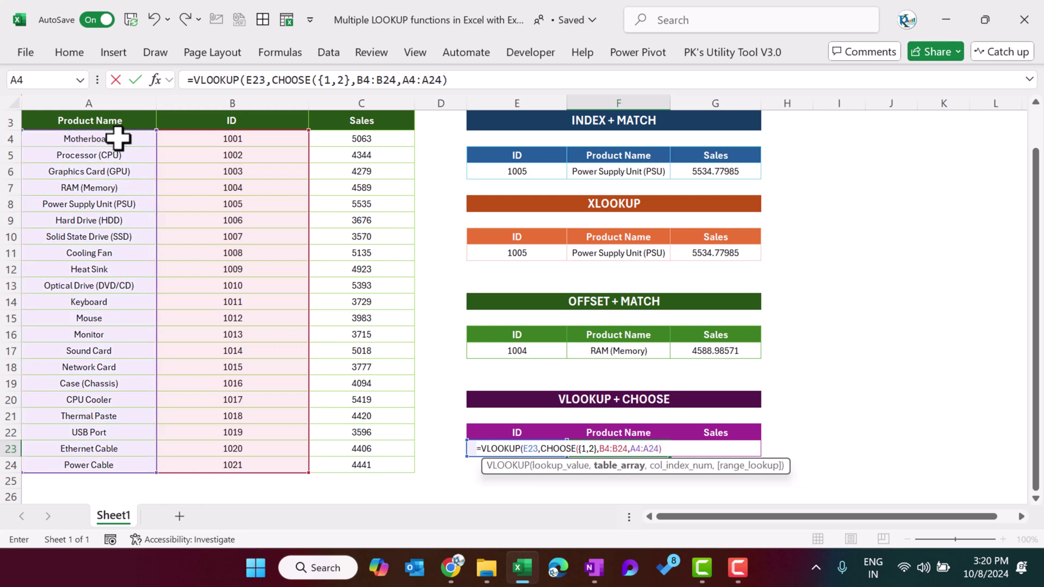
{"action": "type", "text": ","}
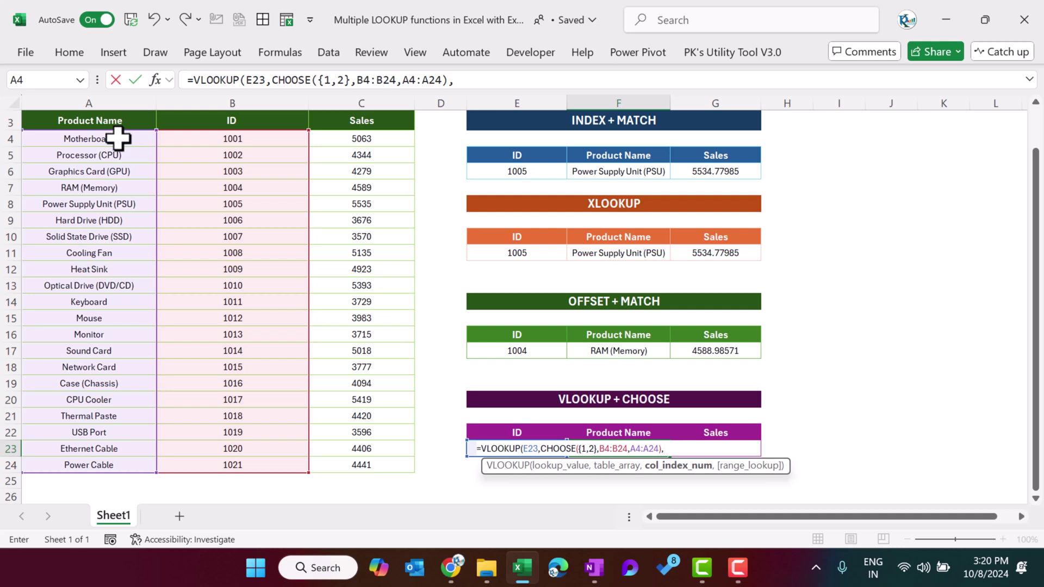
{"action": "type", "text": "2,0"}
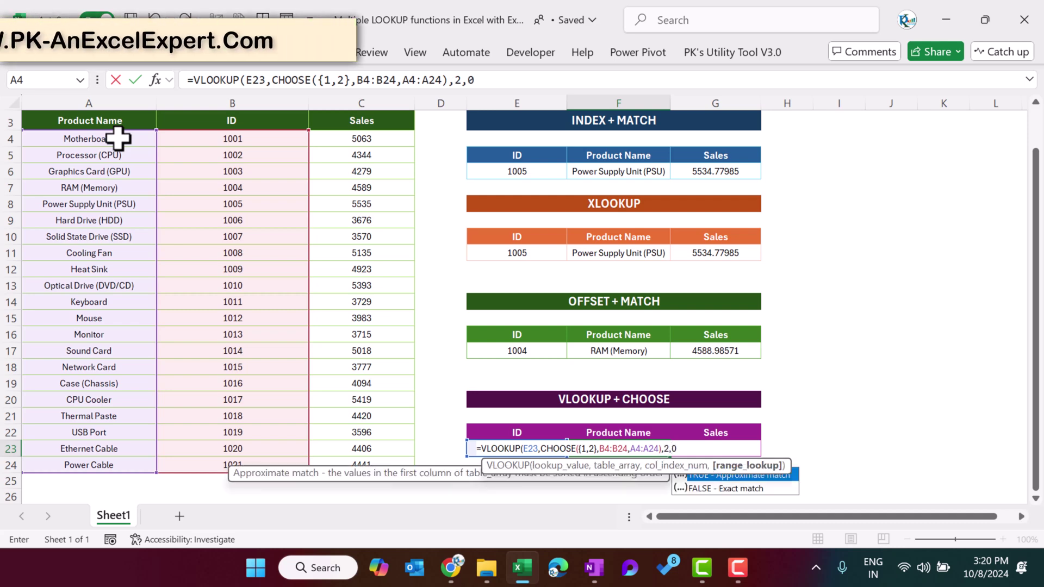
{"action": "type", "text": ")"}
{"action": "key", "text": "Return"}
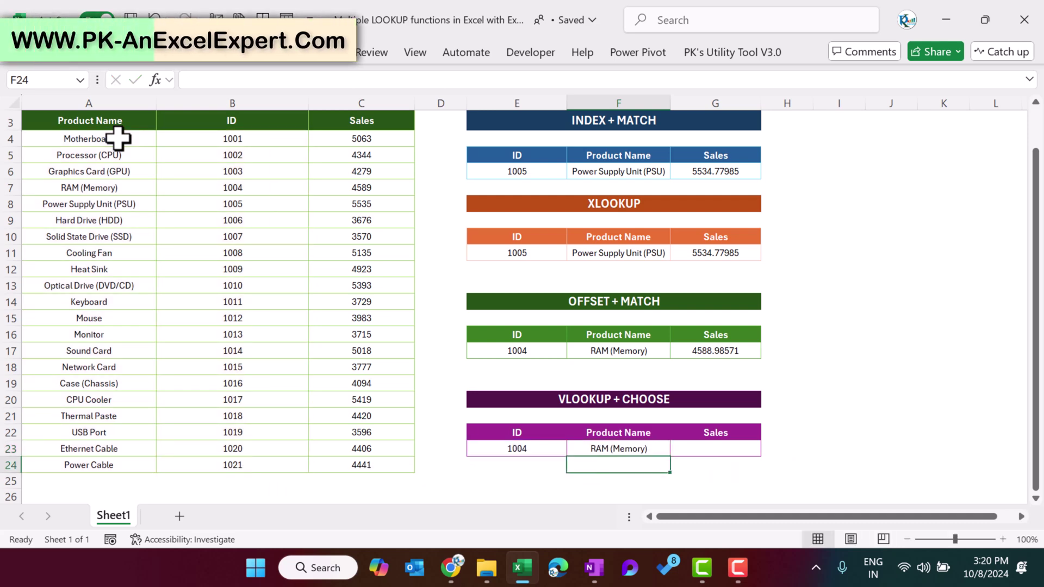
{"action": "key", "text": "Up"}
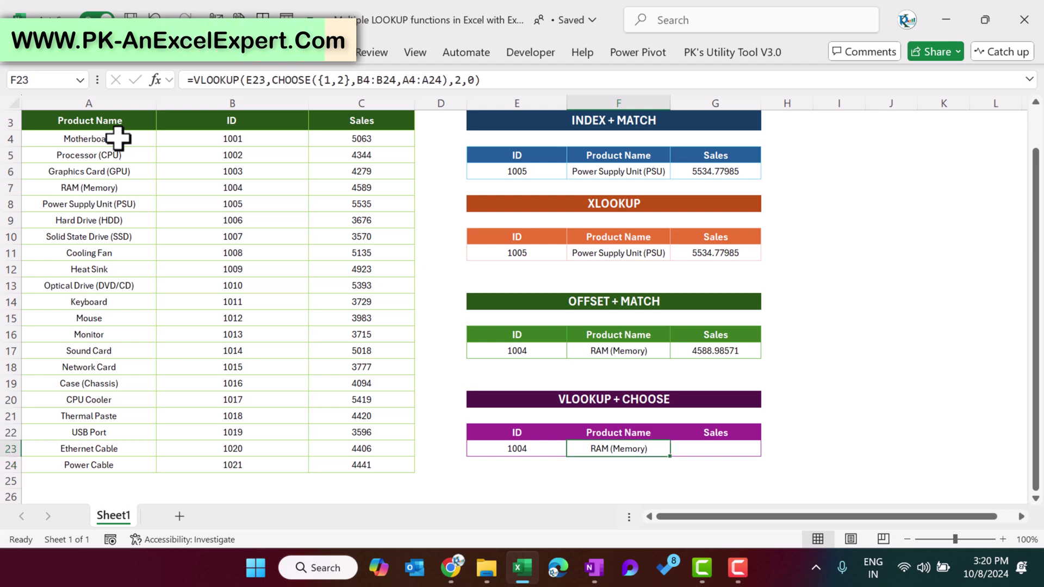
{"action": "key", "text": "Right"}
Enter =VLOOKUP(E23,B3:C24,2,0) in G23 to return the Sales for ID 1004.
{"action": "type", "text": "=vl"}
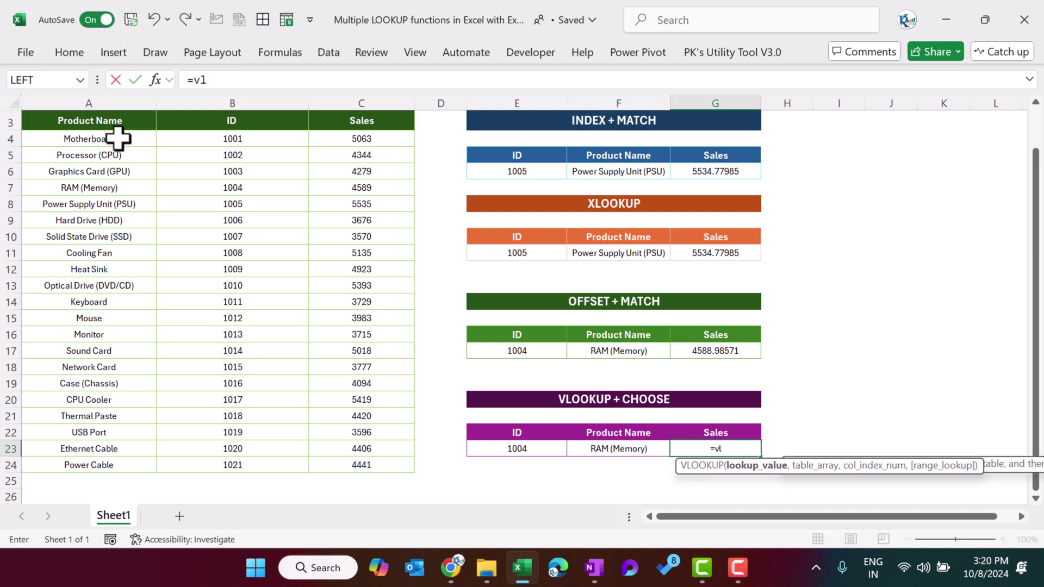
{"action": "key", "text": "Tab"}
{"action": "key", "text": "Left"}
{"action": "key", "text": "Left"}
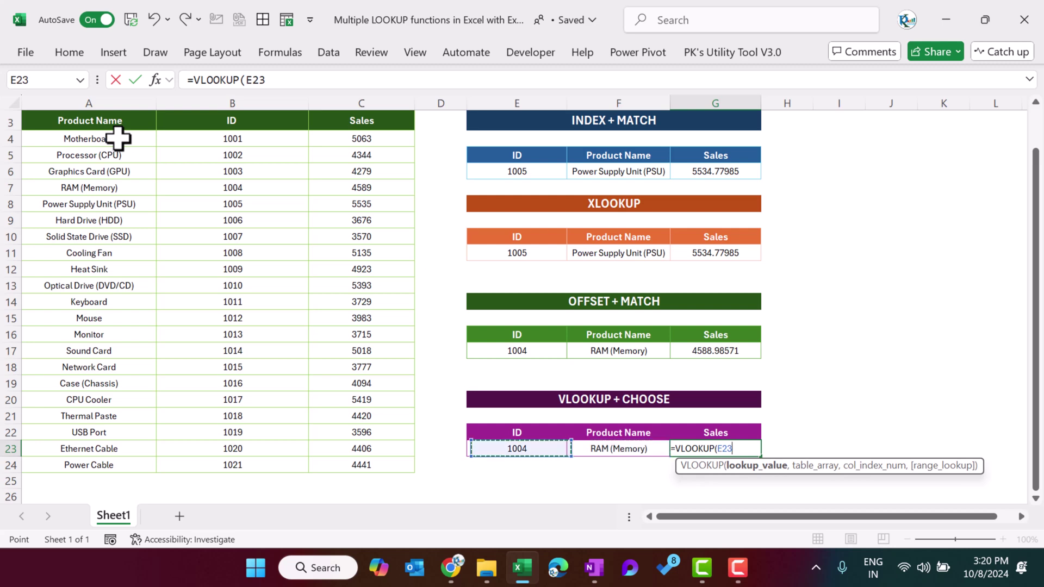
{"action": "type", "text": ","}
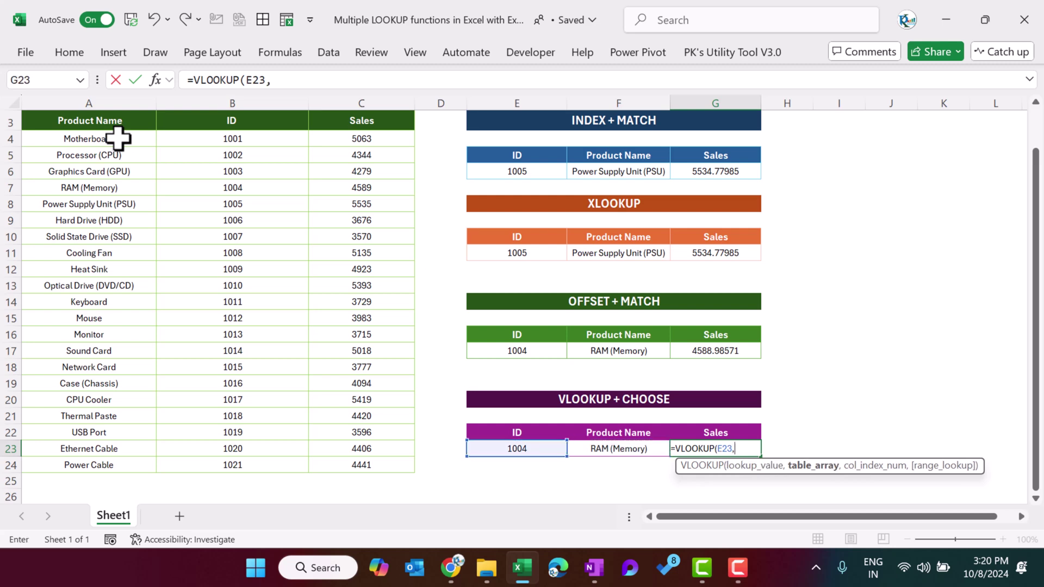
{"action": "left_click", "coordinate": [250, 120]}
{"action": "key", "text": "shift+Right"}
{"action": "key", "text": "ctrl+shift+Down"}
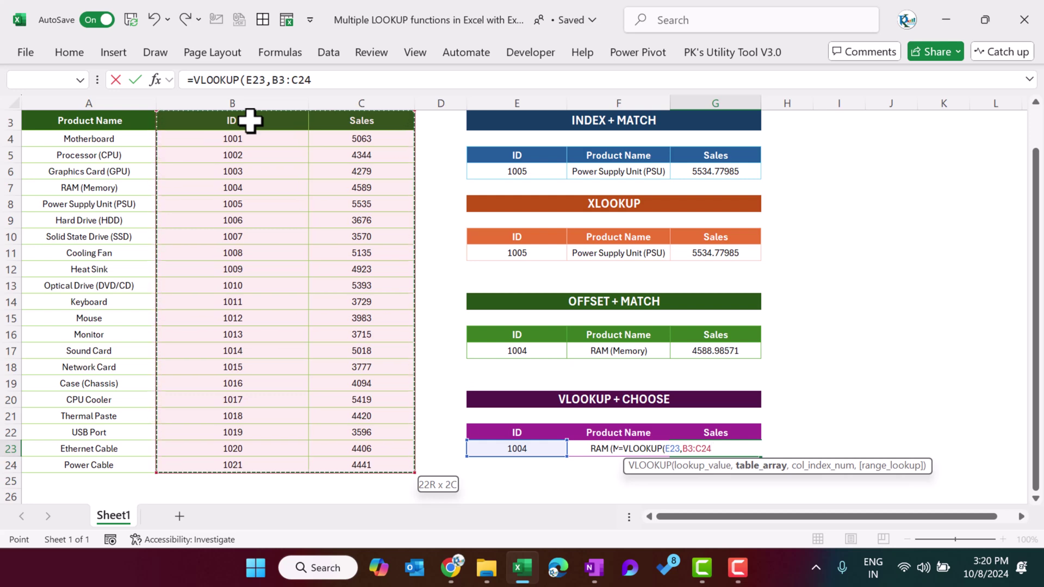
{"action": "type", "text": ",2"}
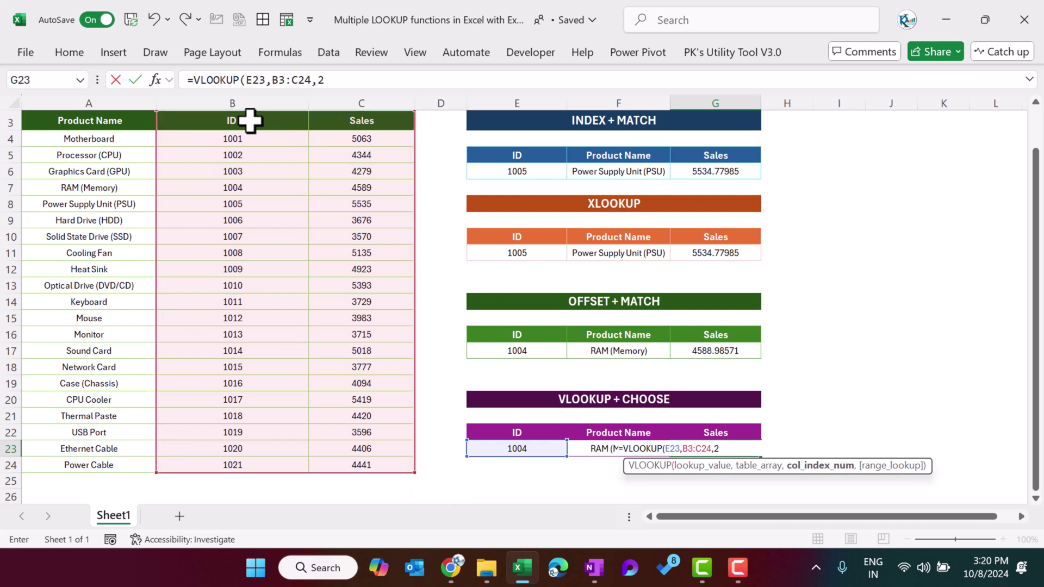
{"action": "type", "text": ",0)"}
{"action": "key", "text": "Return"}
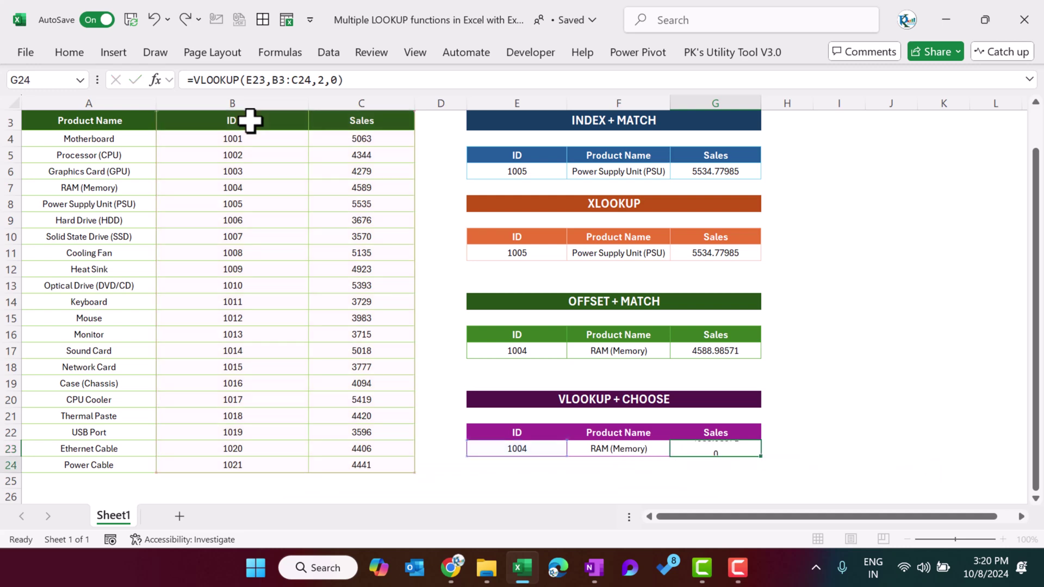
Check that G23 shows 4588.98571, then select an empty cell beside the tables.
{"action": "key", "text": "Up"}
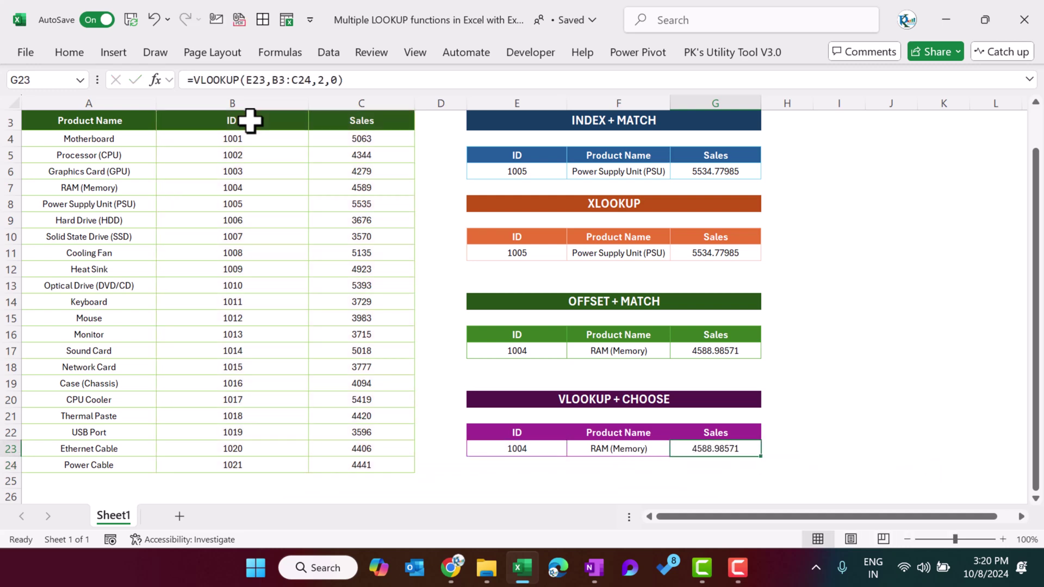
{"action": "scroll", "coordinate": [250, 121], "scroll_direction": "up", "scroll_amount": 3}
{"action": "left_click", "coordinate": [437, 319]}
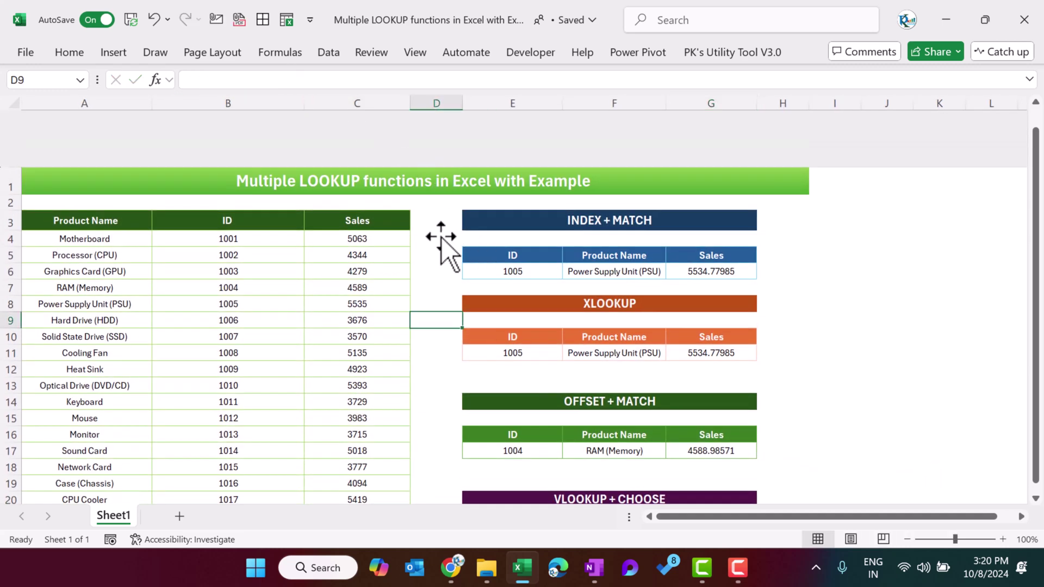